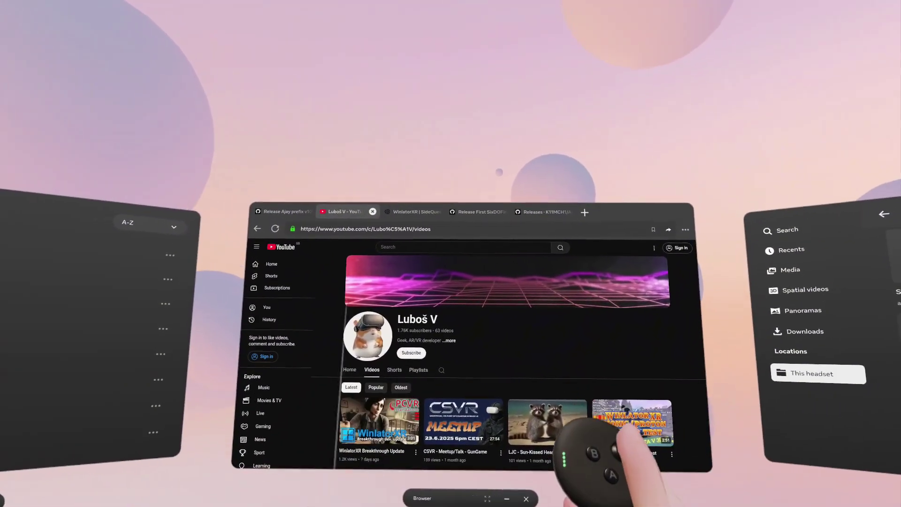
Look through the download pages for WinlatorXR, Ajay prefix v10.19, the Qualcomm v819.2 driver and SixDOFinator.
{"action": "left_click", "coordinate": [417, 209]}
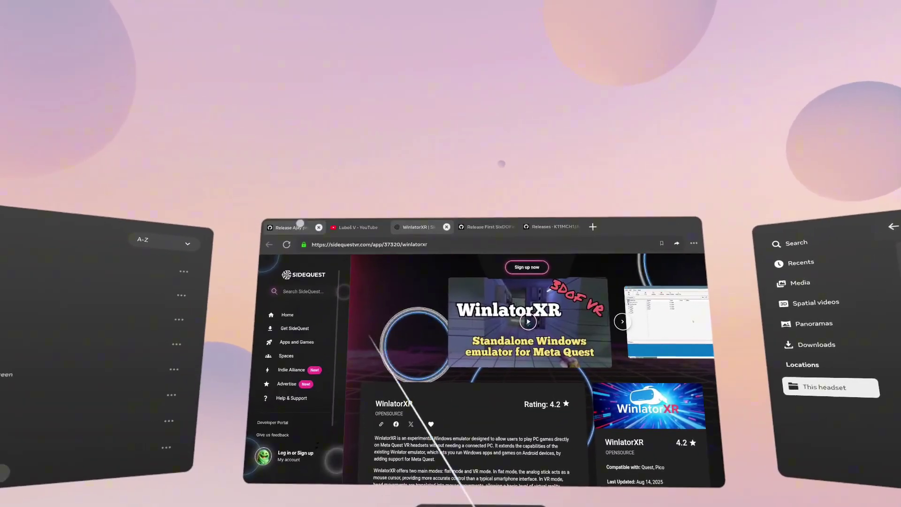
{"action": "left_click", "coordinate": [300, 223]}
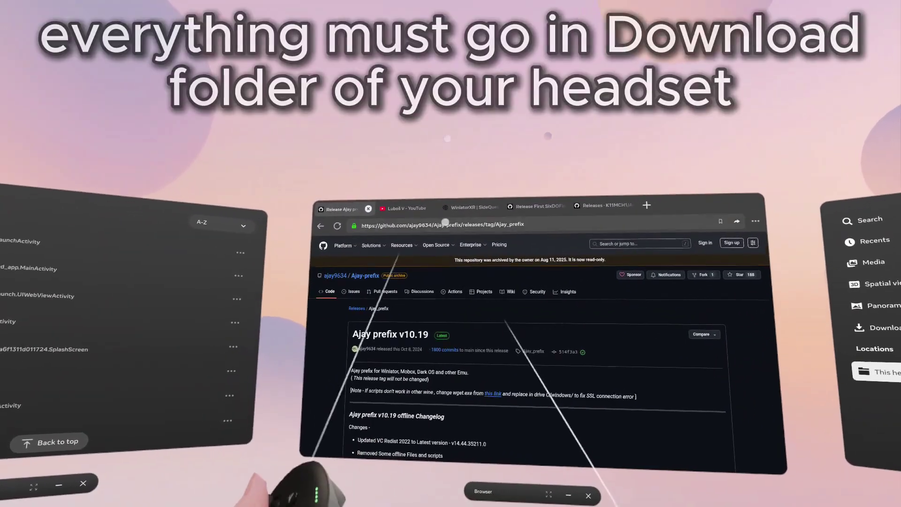
{"action": "mouse_move", "coordinate": [379, 263]}
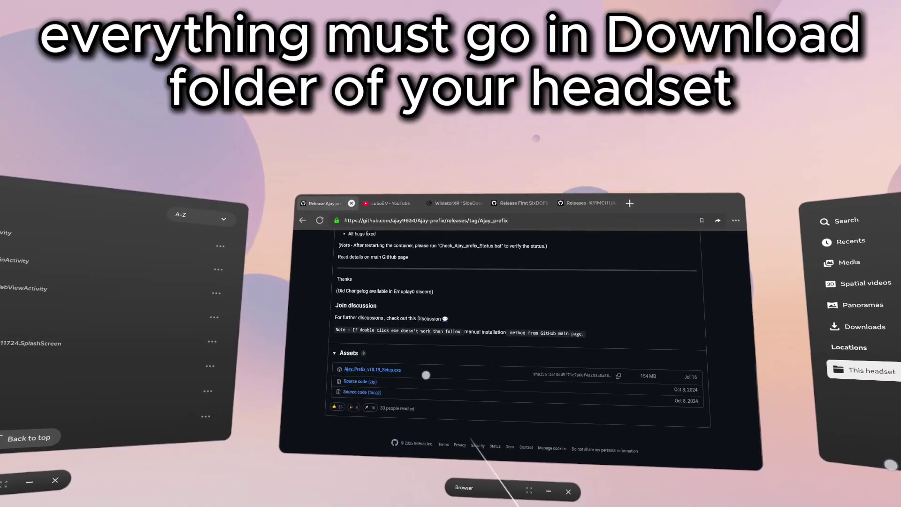
{"action": "scroll", "coordinate": [458, 378], "scroll_direction": "up", "scroll_amount": 5}
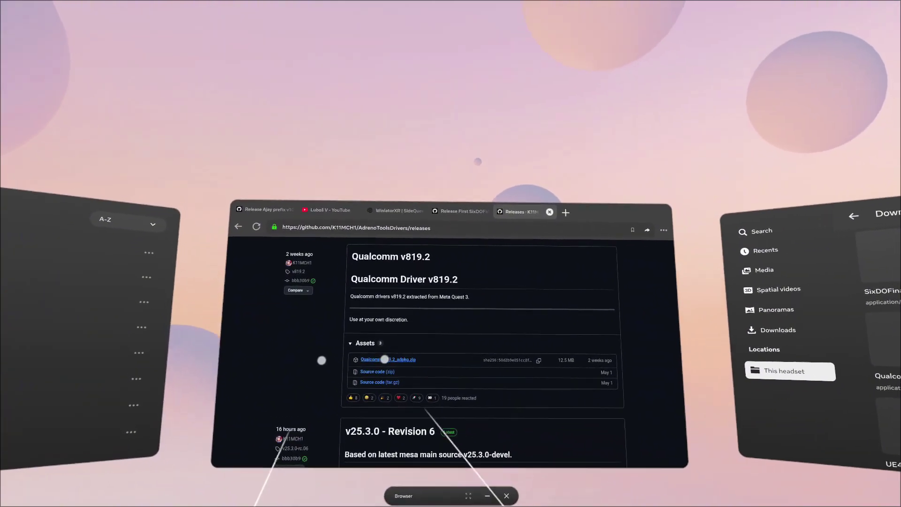
{"action": "left_click", "coordinate": [467, 216]}
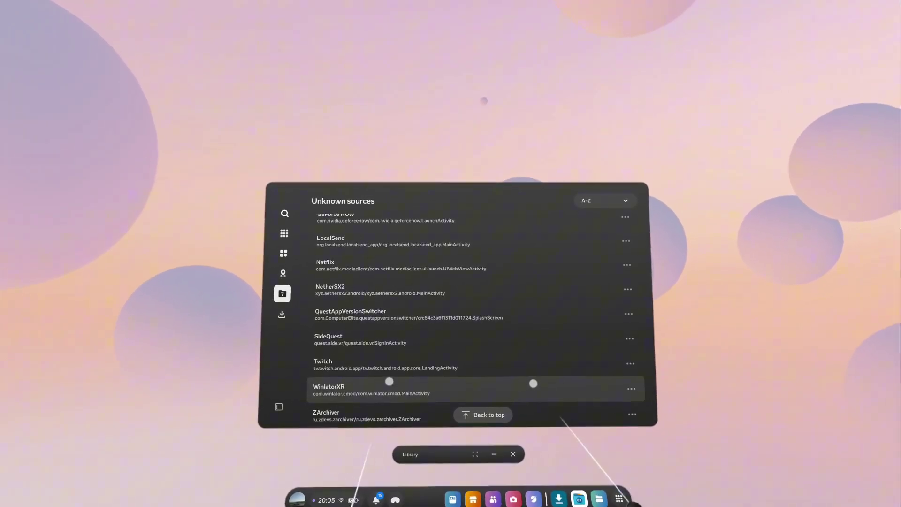
Launch WinlatorXR, allow it to manage all files, and restart it.
{"action": "left_click", "coordinate": [426, 383]}
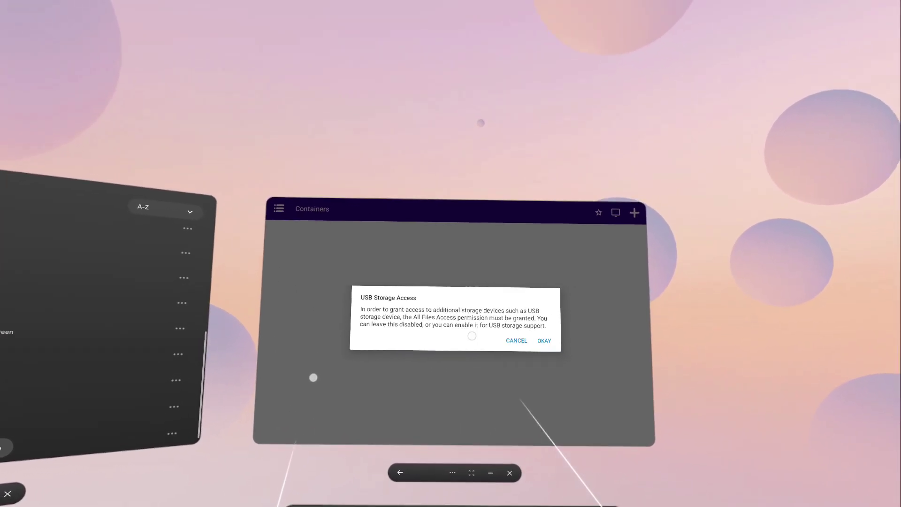
{"action": "left_click", "coordinate": [536, 346]}
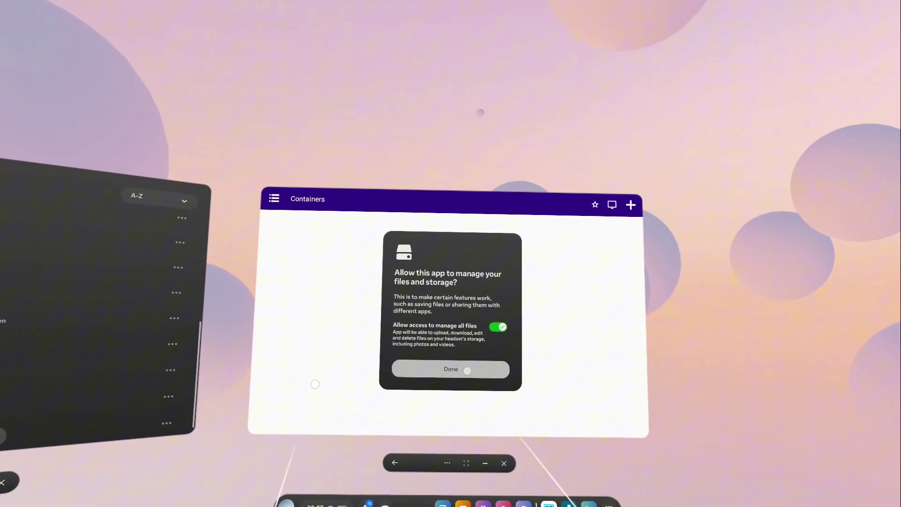
{"action": "left_click", "coordinate": [446, 372]}
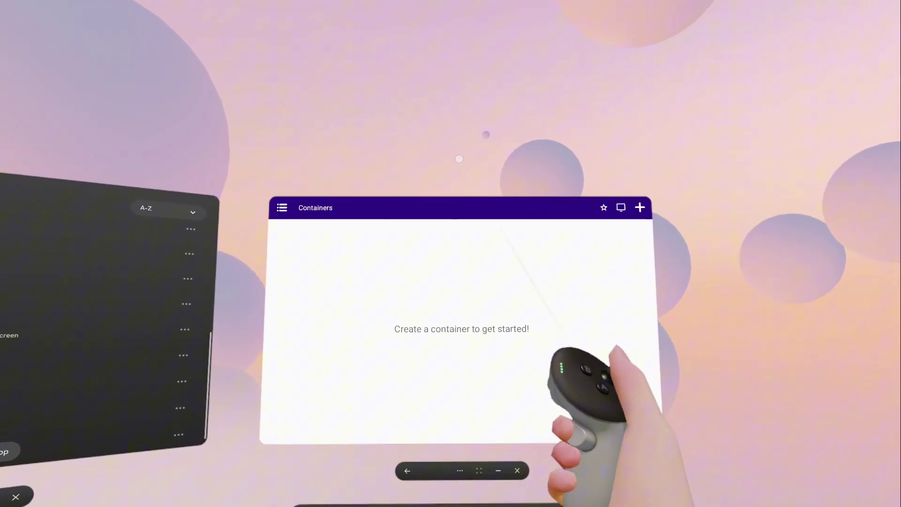
{"action": "left_click", "coordinate": [512, 475]}
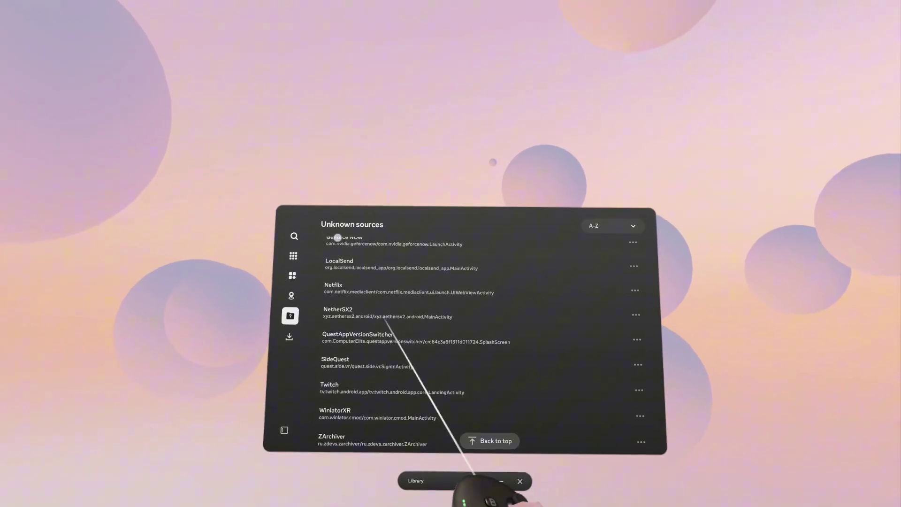
{"action": "left_click", "coordinate": [392, 401]}
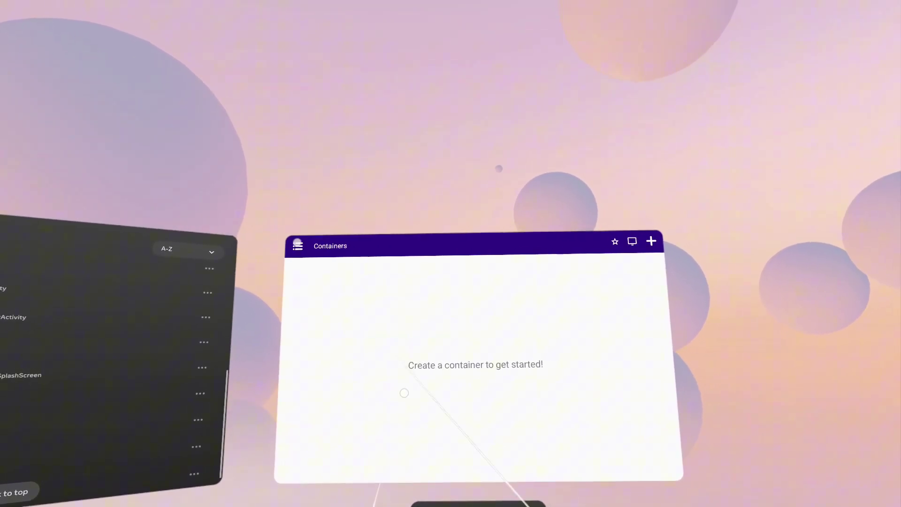
Install the Qualcomm 819.2 driver archive from Downloads as an Adrenotools GPU driver.
{"action": "left_click", "coordinate": [298, 244]}
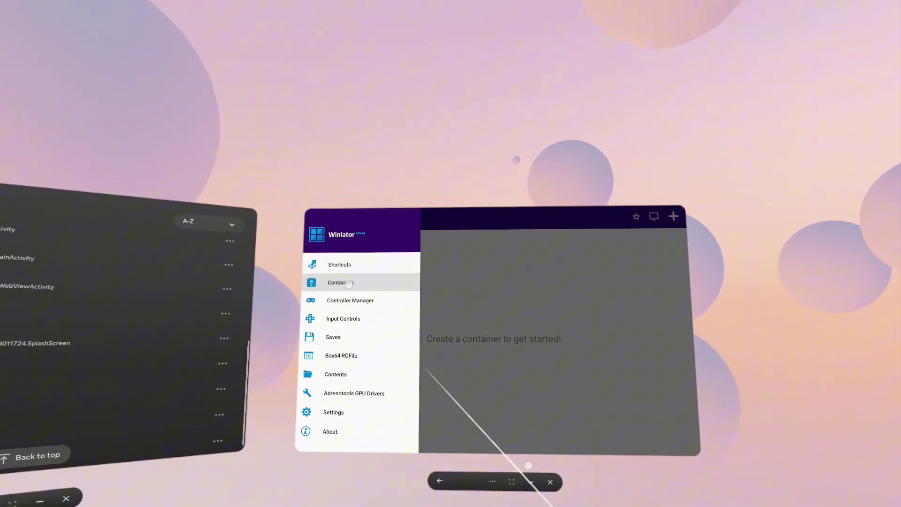
{"action": "left_click", "coordinate": [367, 392]}
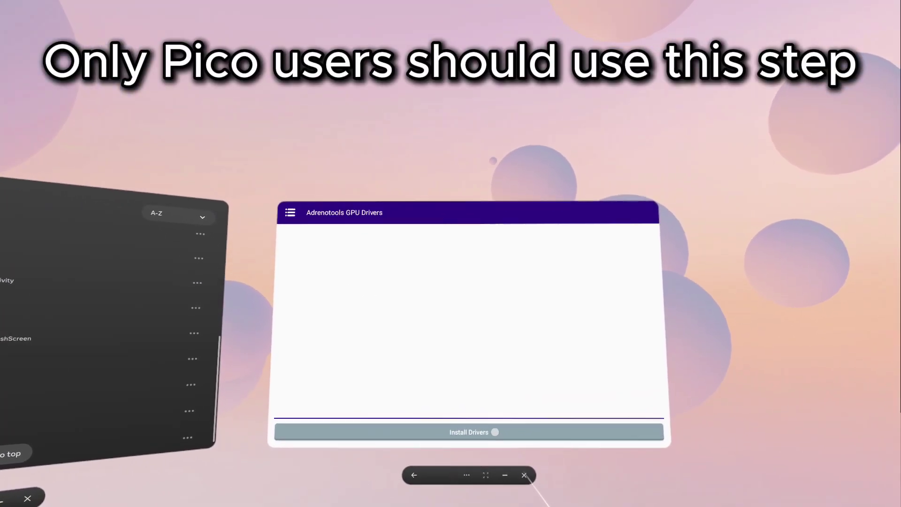
{"action": "left_click", "coordinate": [495, 432]}
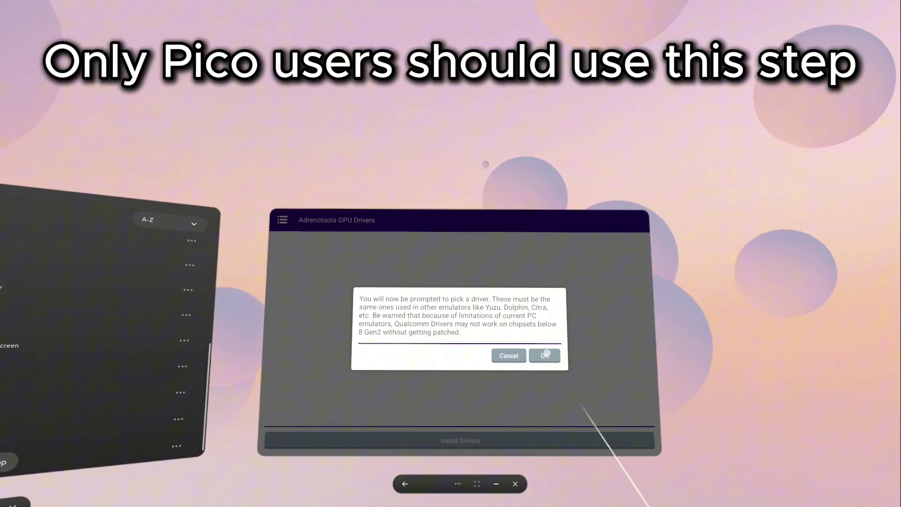
{"action": "left_click", "coordinate": [544, 355]}
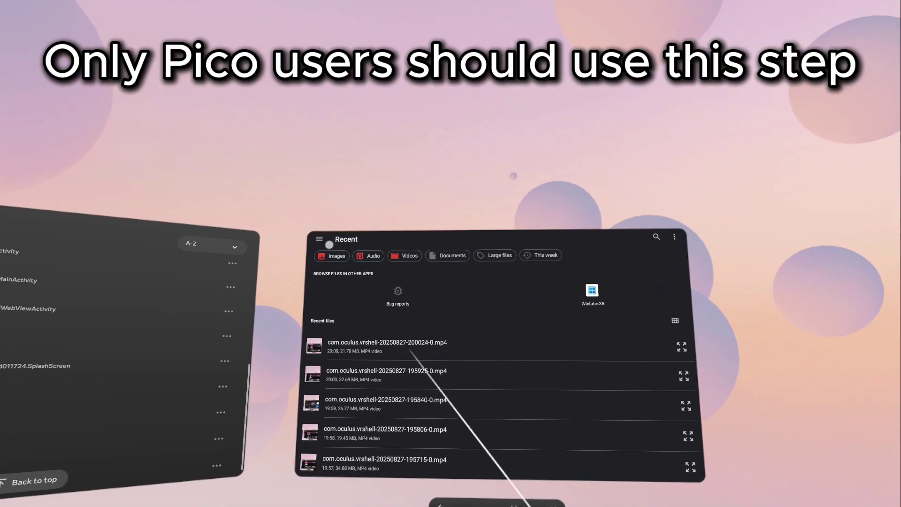
{"action": "left_click", "coordinate": [329, 367]}
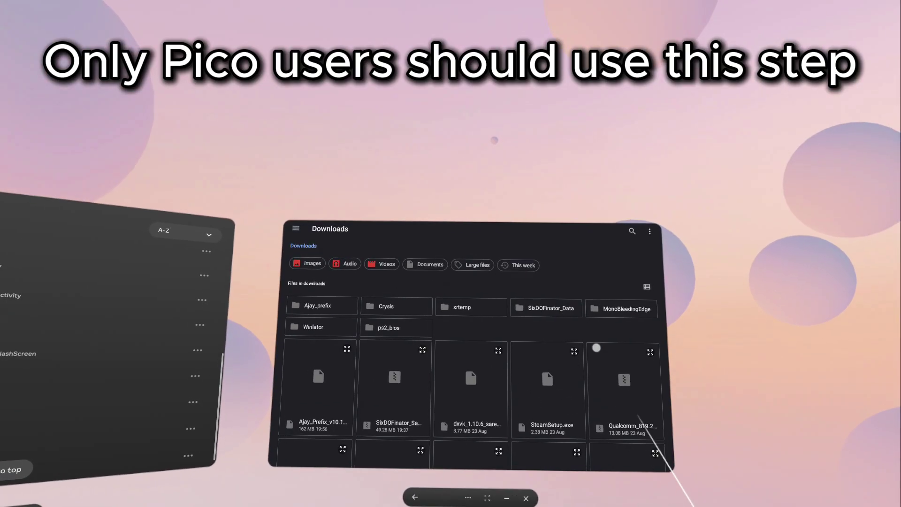
{"action": "left_click", "coordinate": [624, 384]}
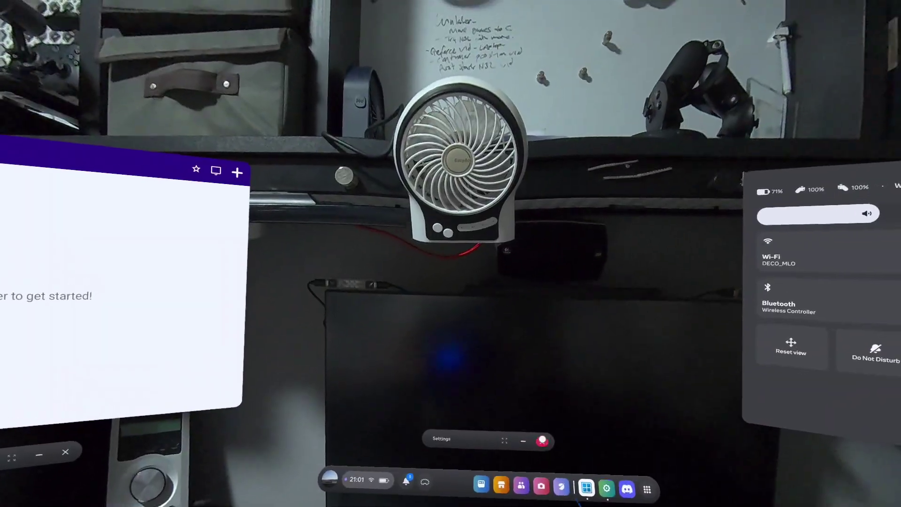
Assign the connected wireless controller to Player 1 in the Controller Manager.
{"action": "left_click", "coordinate": [538, 405]}
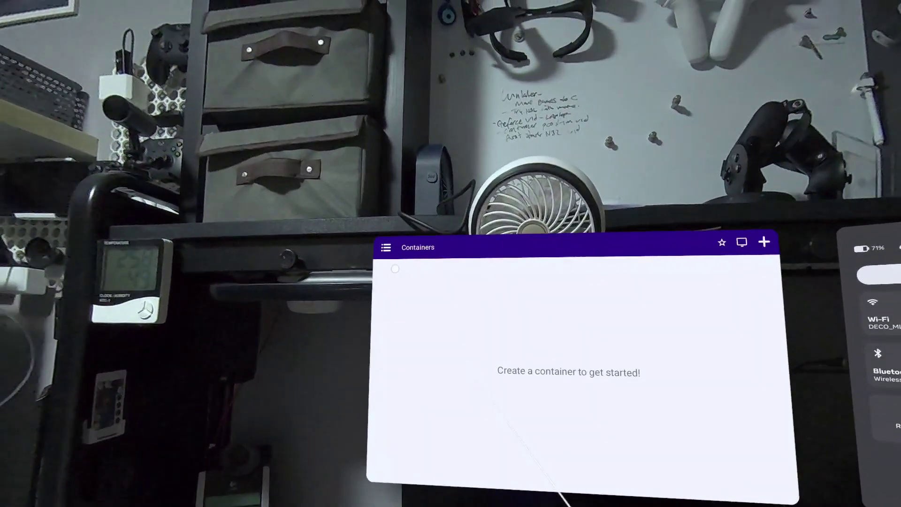
{"action": "left_click", "coordinate": [336, 197]}
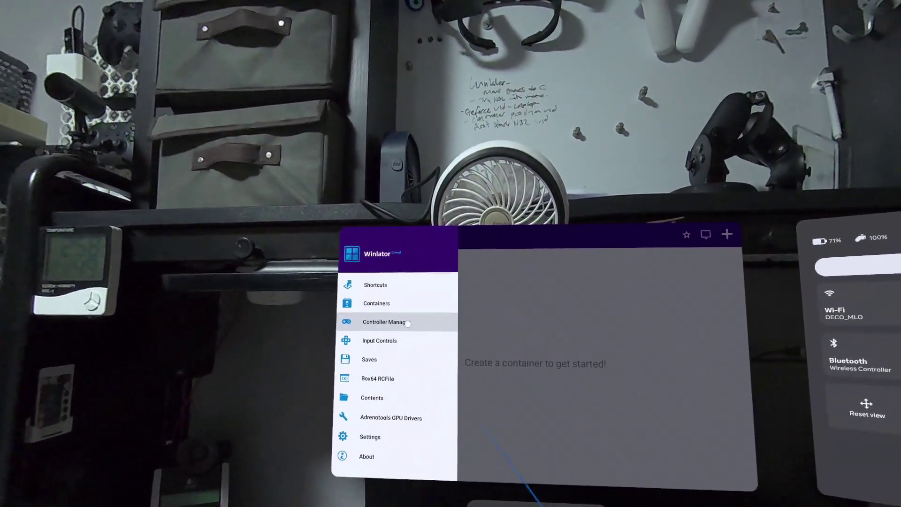
{"action": "left_click", "coordinate": [398, 341]}
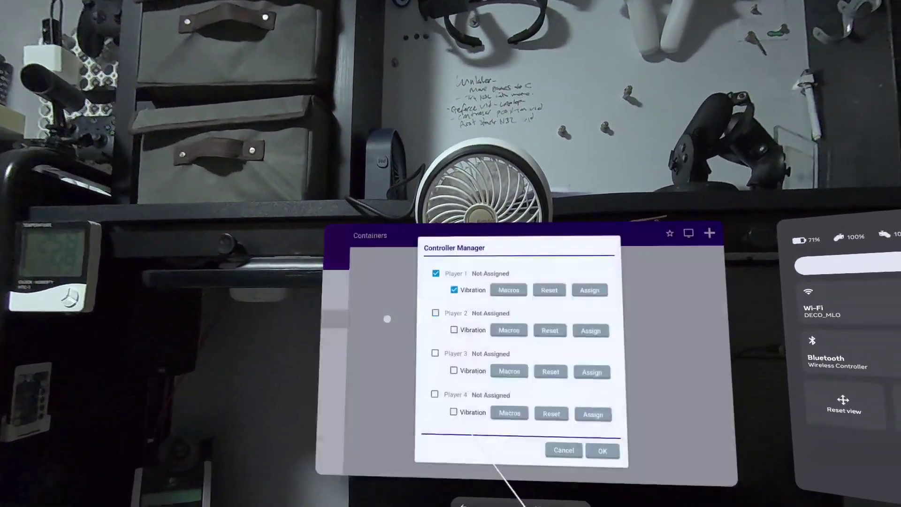
{"action": "left_click", "coordinate": [526, 284]}
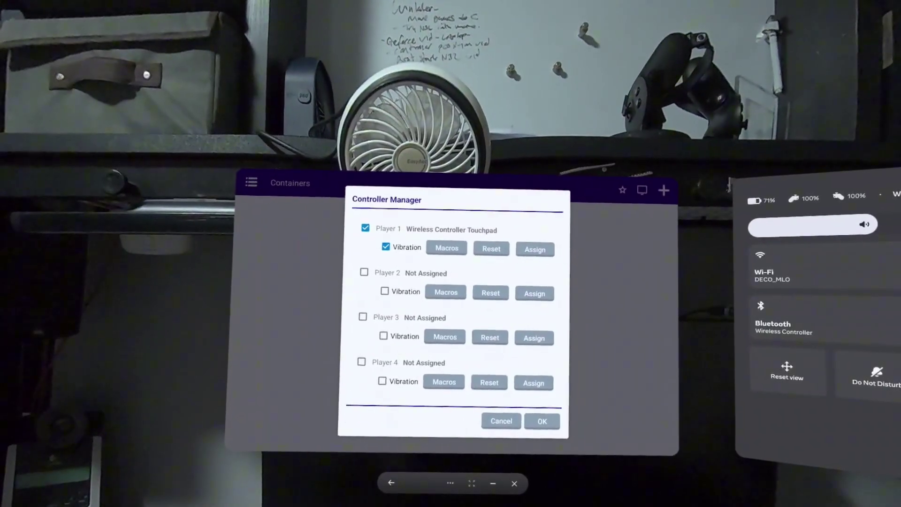
{"action": "key", "text": "Return"}
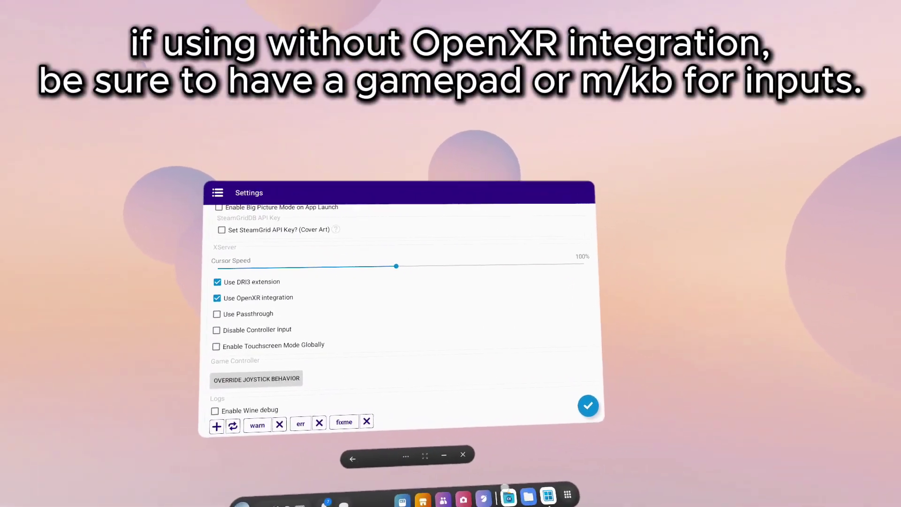
{"action": "left_click", "coordinate": [371, 336]}
{"action": "left_click", "coordinate": [371, 336]}
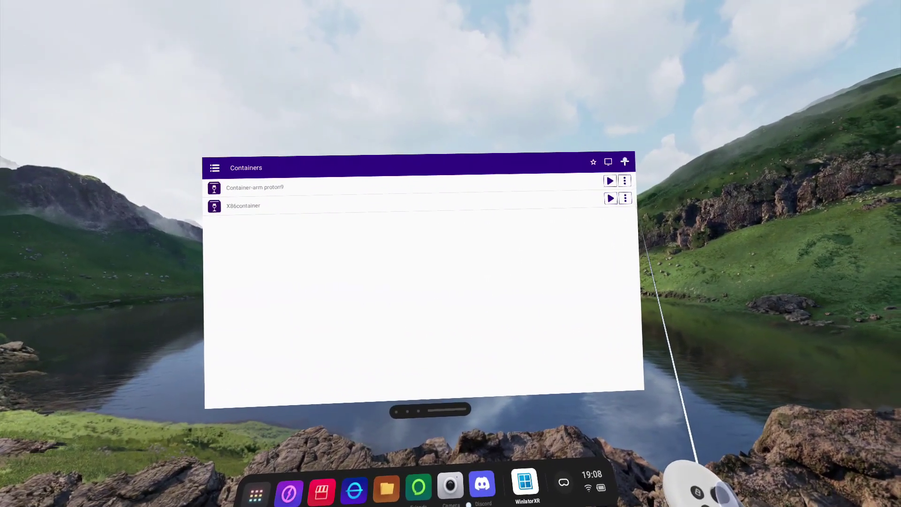
Start a new container and set its Wine version to proton-9.0-arm64ec.
{"action": "left_click", "coordinate": [619, 164]}
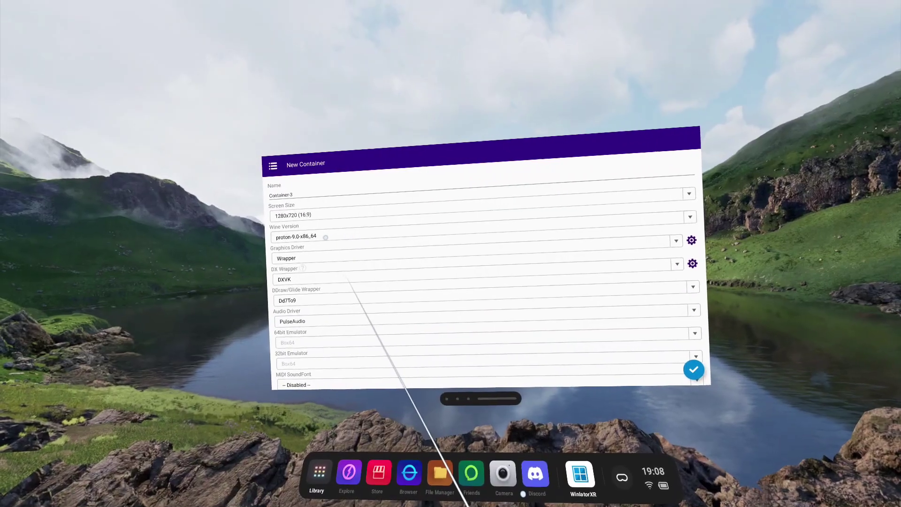
{"action": "left_click", "coordinate": [326, 234]}
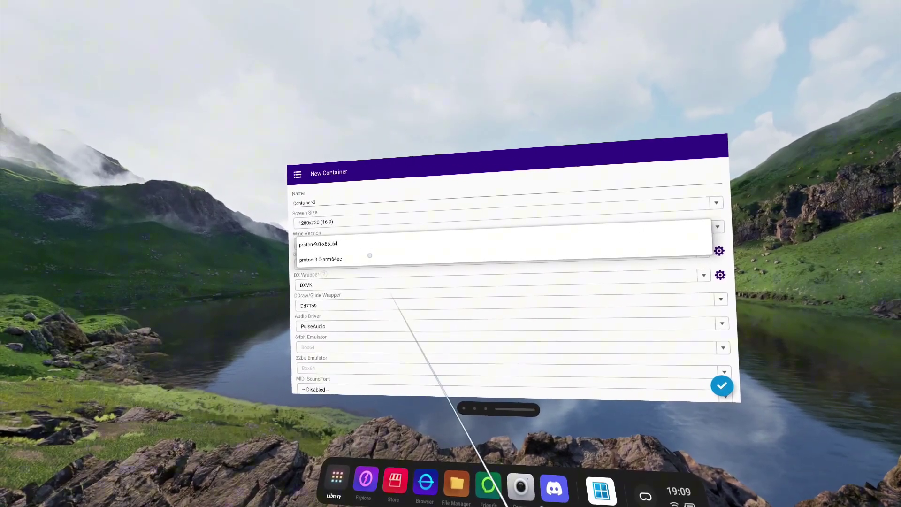
{"action": "left_click", "coordinate": [366, 258]}
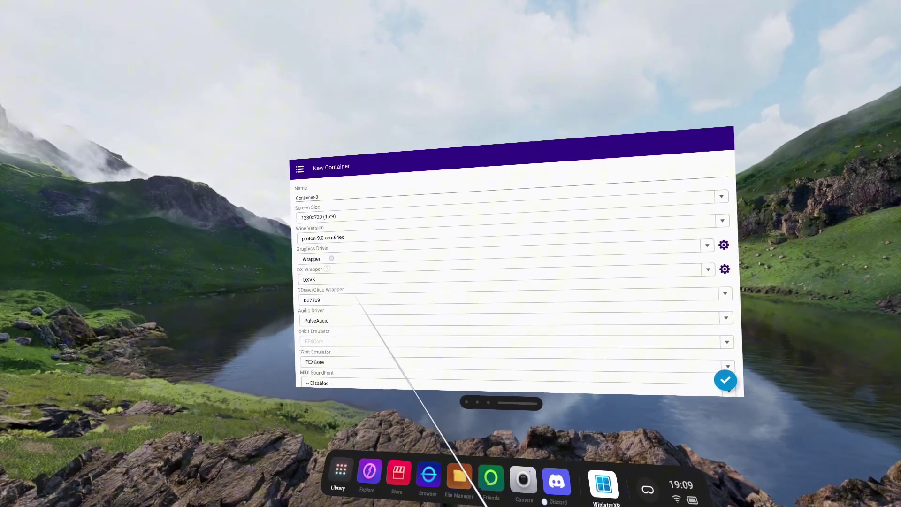
Try Wrapper-v2 as the container's graphics driver, and switch back to Wrapper.
{"action": "left_click", "coordinate": [411, 257]}
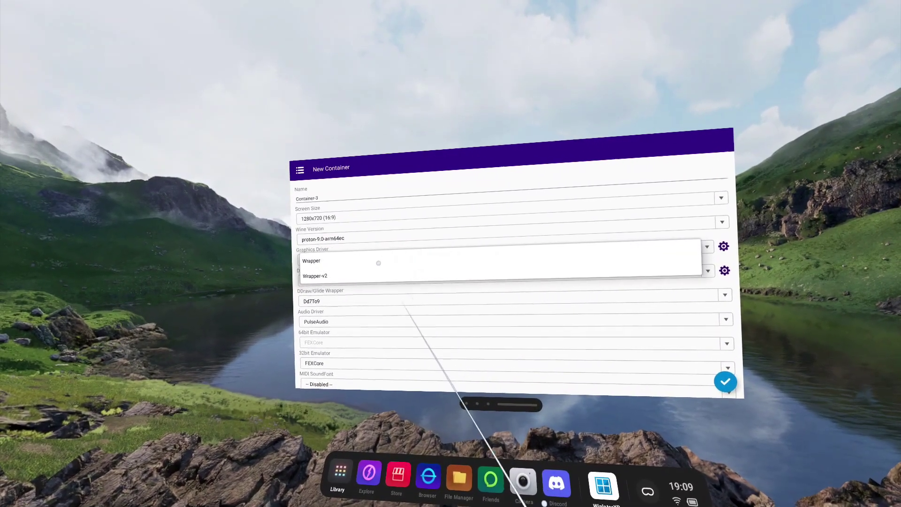
{"action": "left_click", "coordinate": [370, 274]}
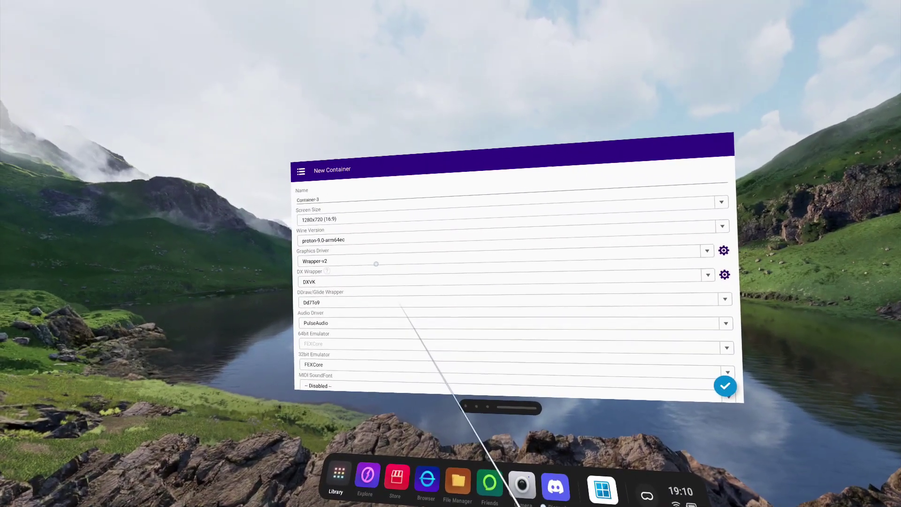
{"action": "left_click", "coordinate": [371, 262]}
{"action": "left_click", "coordinate": [321, 264]}
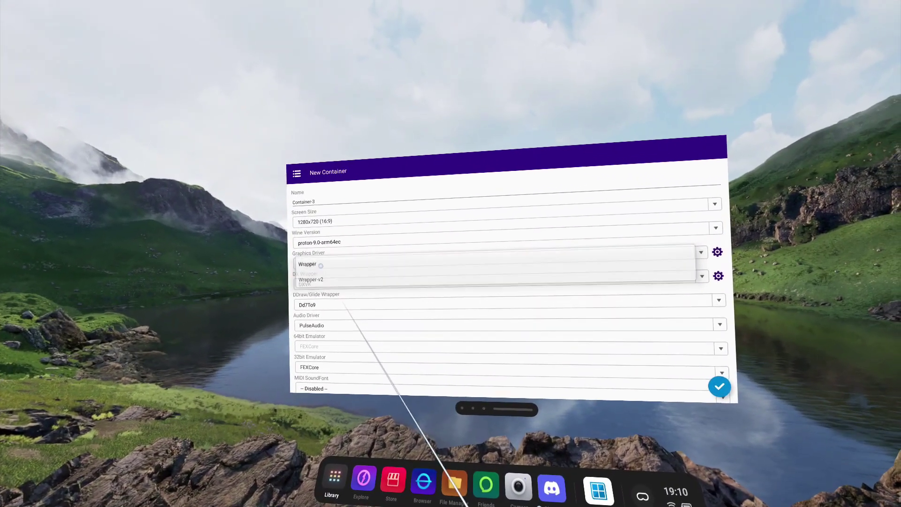
Try Qualcomm Adreno 819.2 as the graphics driver version, and set it back to System.
{"action": "left_click", "coordinate": [718, 251]}
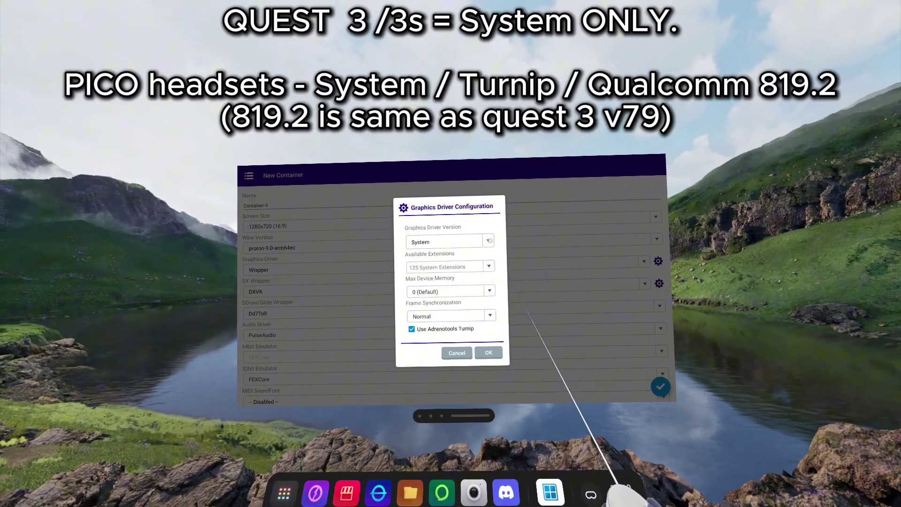
{"action": "left_click", "coordinate": [457, 243]}
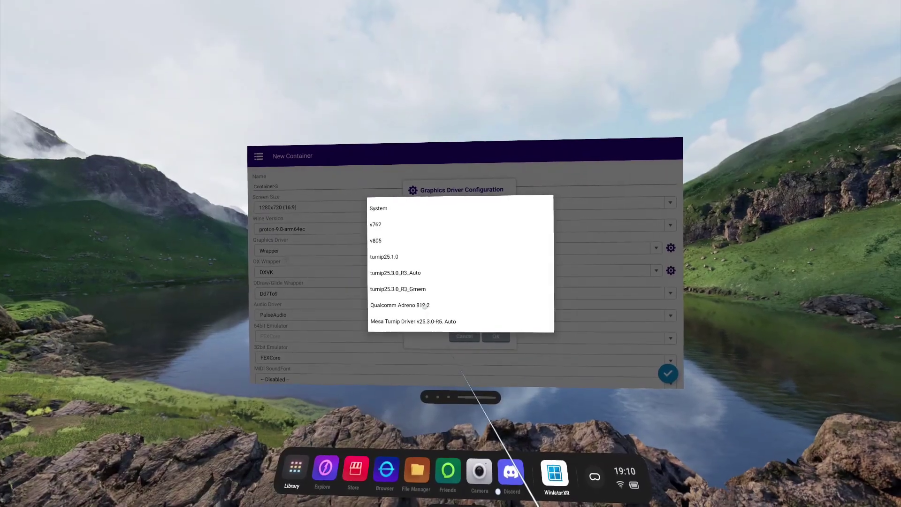
{"action": "left_click", "coordinate": [424, 307]}
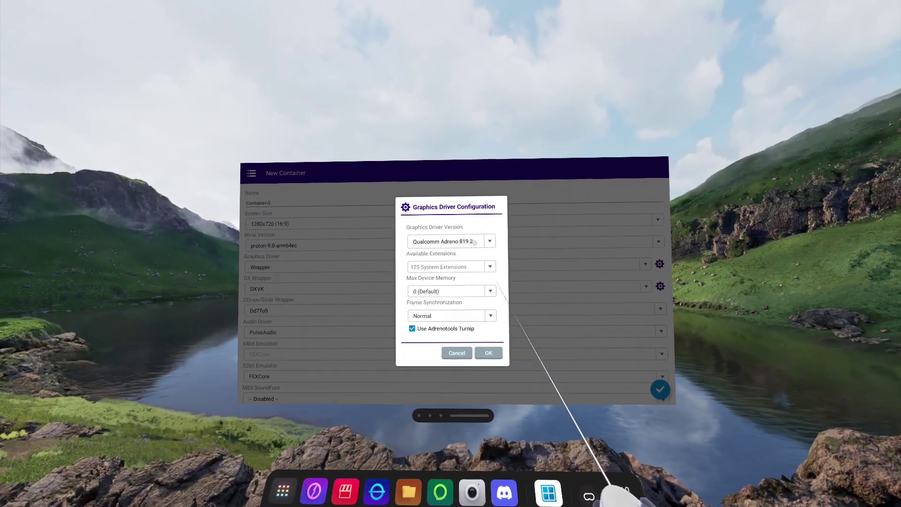
{"action": "left_click", "coordinate": [478, 243]}
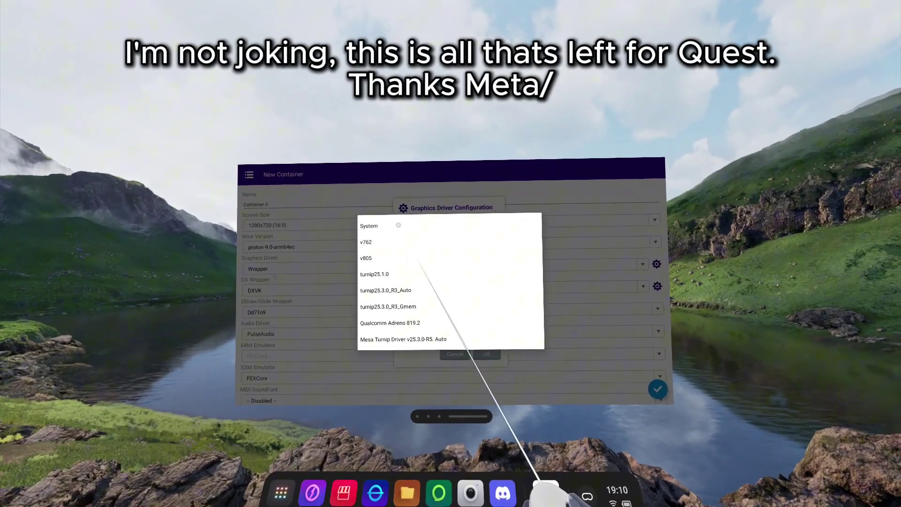
{"action": "left_click", "coordinate": [398, 227]}
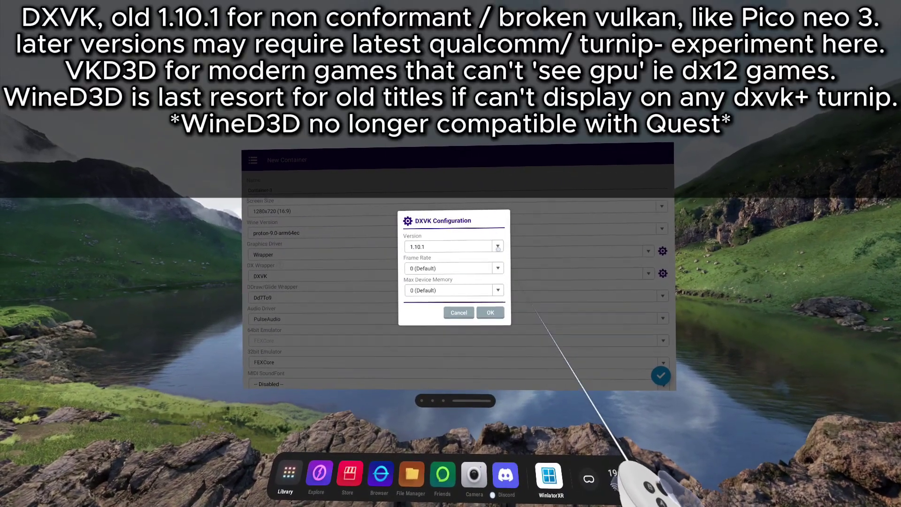
Set the container's DXVK version to 2.6.2-1-gplasync-1 and apply the DXVK configuration.
{"action": "scroll", "coordinate": [520, 282], "scroll_direction": "down", "scroll_amount": 1}
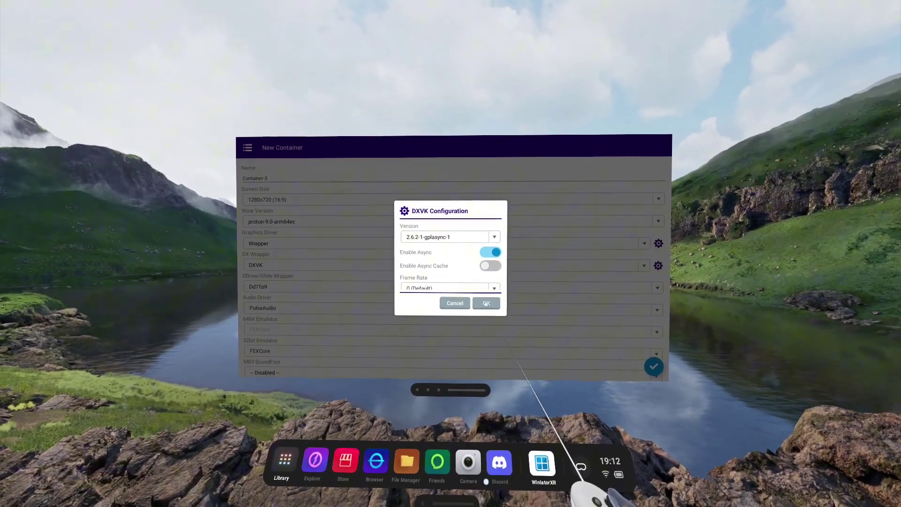
{"action": "left_click", "coordinate": [485, 306]}
{"action": "scroll", "coordinate": [507, 289], "scroll_direction": "down", "scroll_amount": 2}
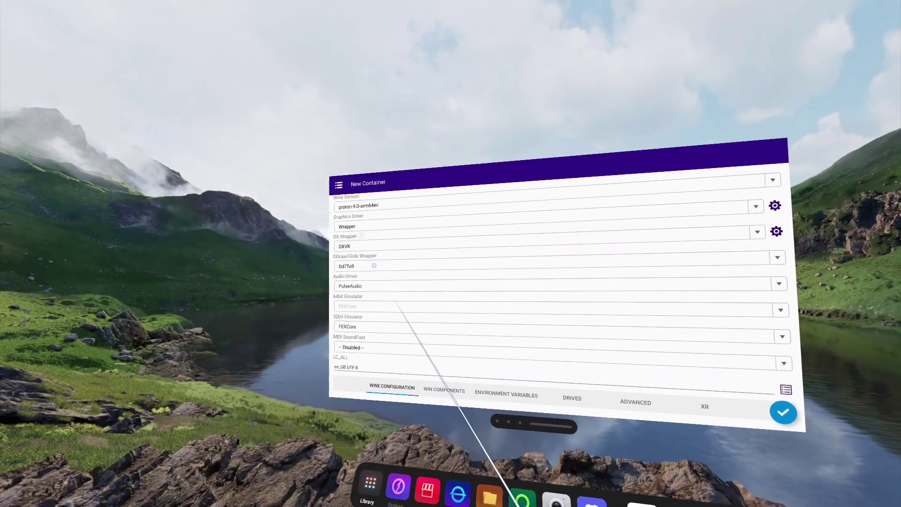
Select Dd7To9 as the container's DDraw/Glide wrapper and Box64 as its 32-bit emulator.
{"action": "left_click", "coordinate": [374, 265]}
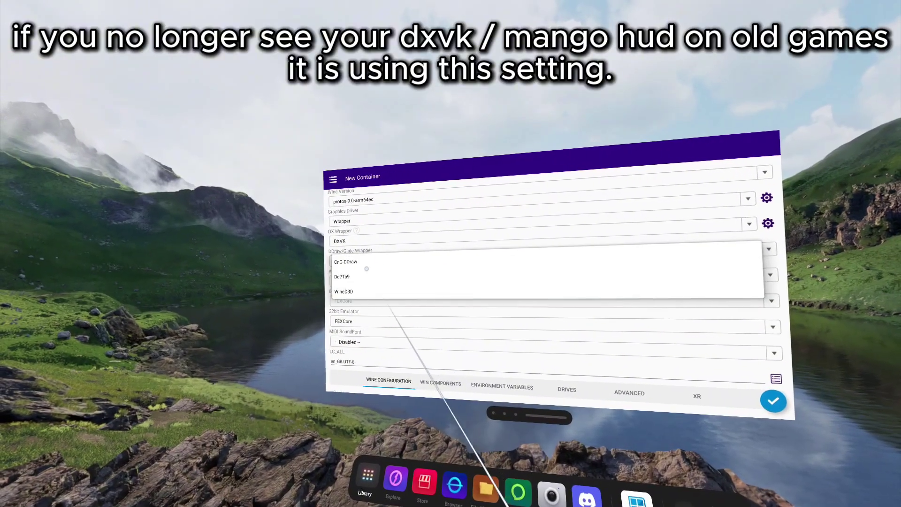
{"action": "left_click", "coordinate": [356, 279]}
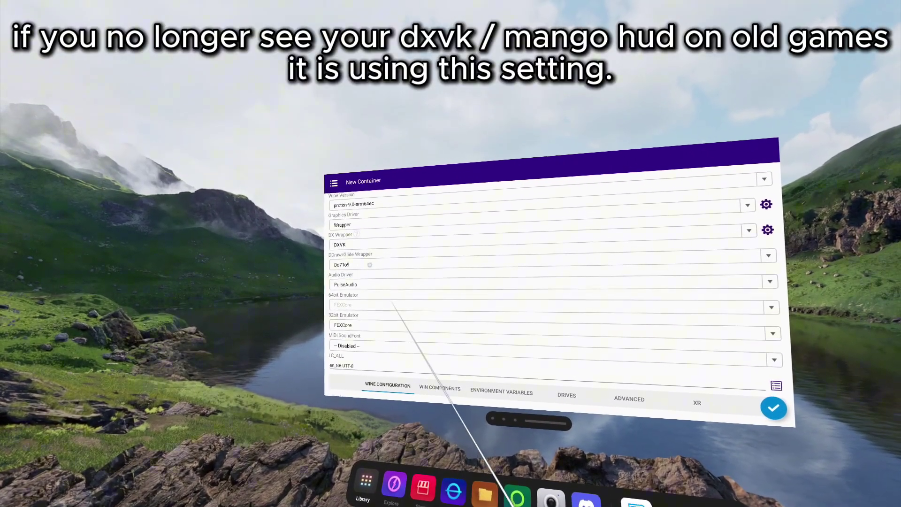
{"action": "scroll", "coordinate": [352, 266], "scroll_direction": "down", "scroll_amount": 3}
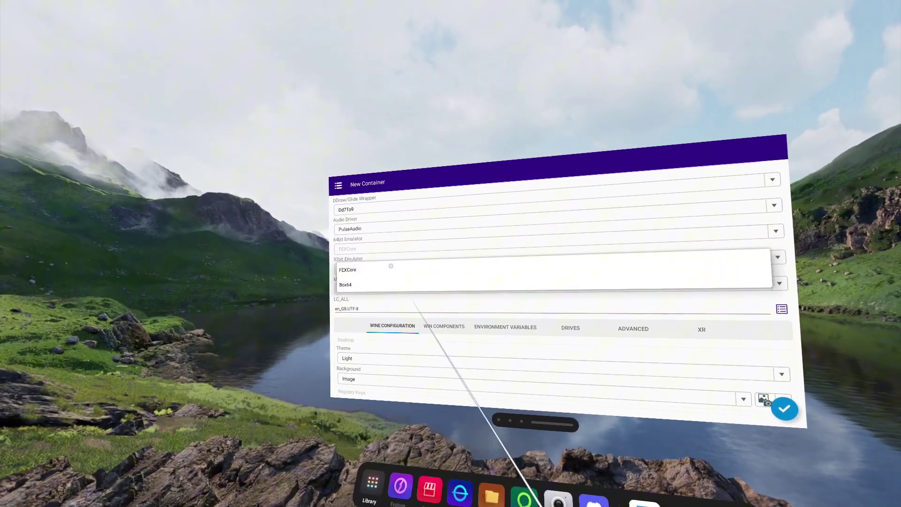
{"action": "left_click", "coordinate": [364, 283]}
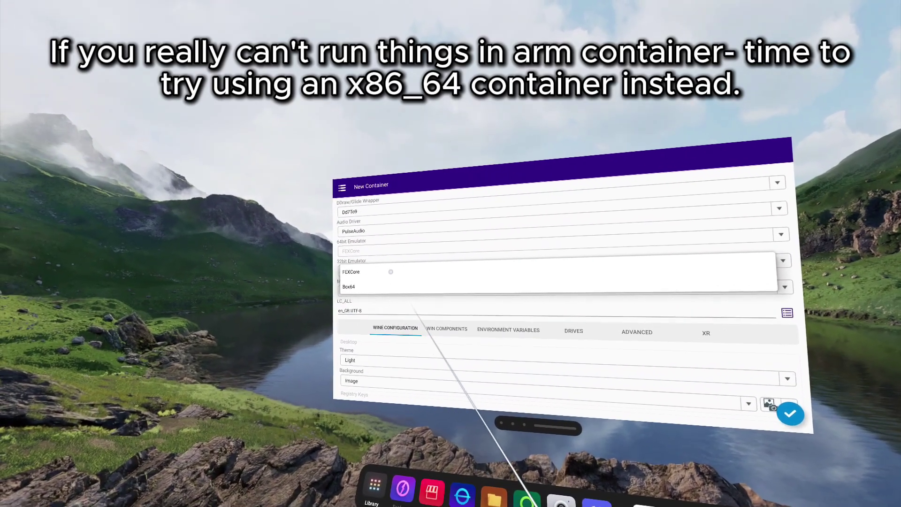
Set the container's GPU name to NVIDIA GeForce GTX 1080 Ti and its video memory size to 4096 MB.
{"action": "scroll", "coordinate": [391, 271], "scroll_direction": "down", "scroll_amount": 5}
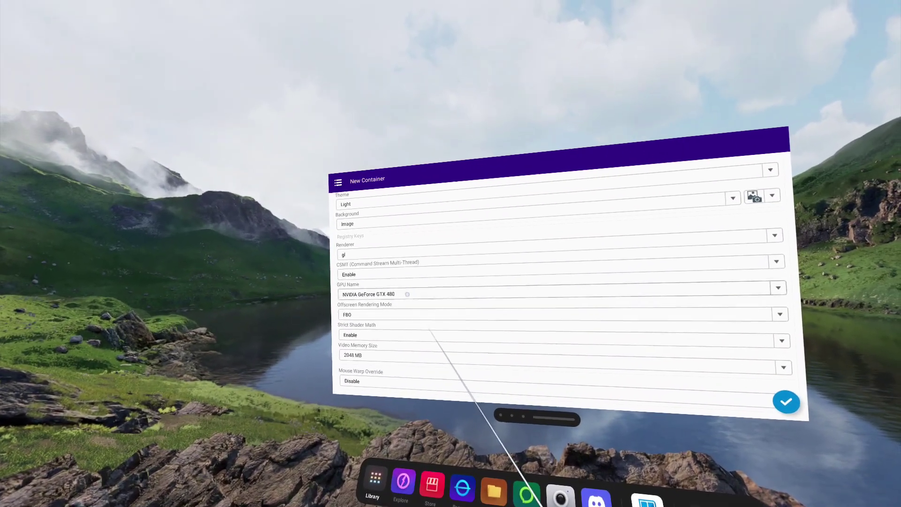
{"action": "left_click", "coordinate": [407, 295]}
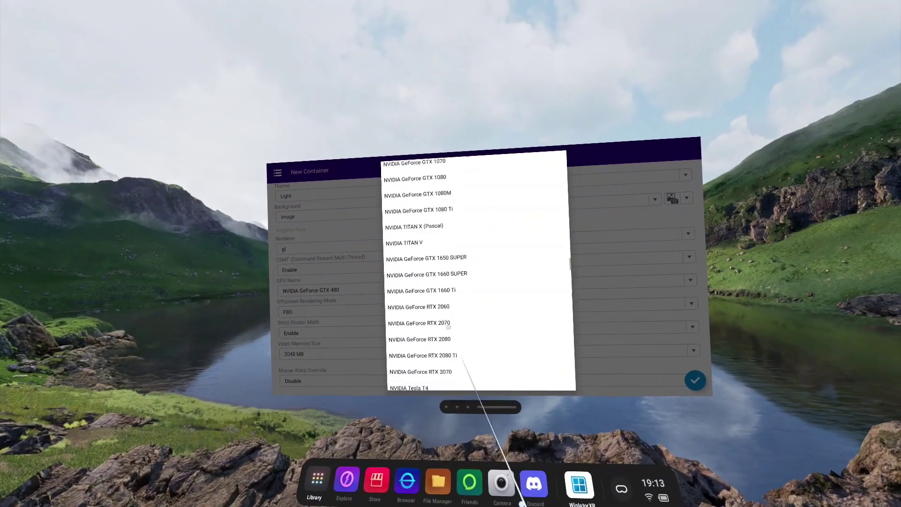
{"action": "scroll", "coordinate": [452, 273], "scroll_direction": "up", "scroll_amount": 2}
{"action": "left_click", "coordinate": [449, 262]}
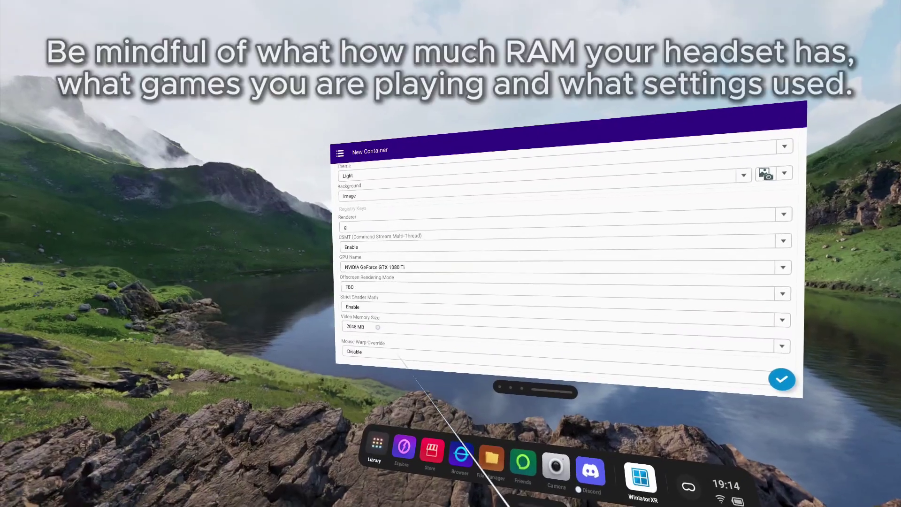
{"action": "left_click", "coordinate": [379, 328]}
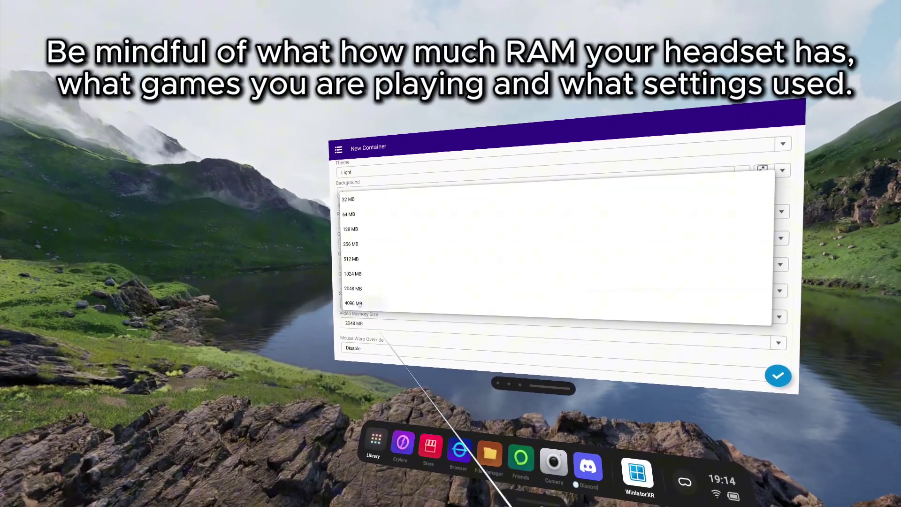
Configure the DXVK_HUD environment variable to include devinfo, fps, memory, gpuload and version.
{"action": "scroll", "coordinate": [372, 306], "scroll_direction": "up", "scroll_amount": 2}
{"action": "left_click", "coordinate": [464, 196]}
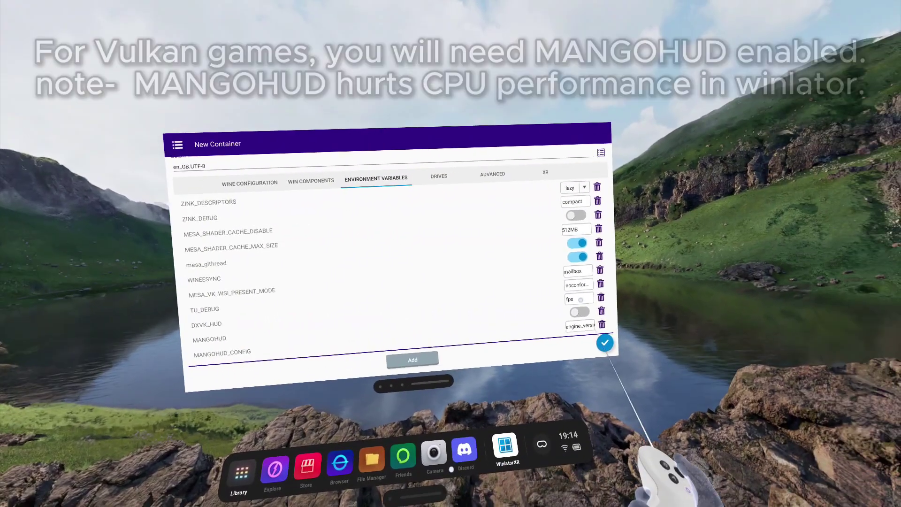
{"action": "left_click", "coordinate": [703, 323]}
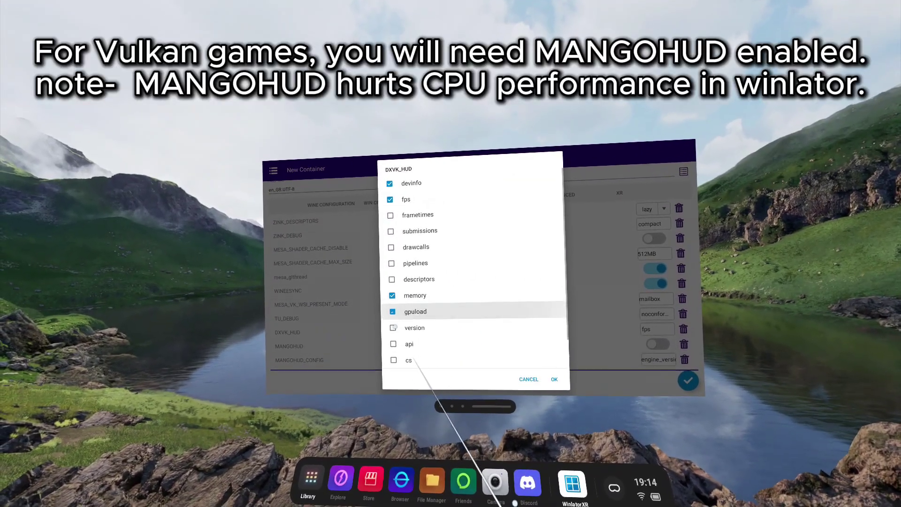
{"action": "left_click", "coordinate": [393, 327]}
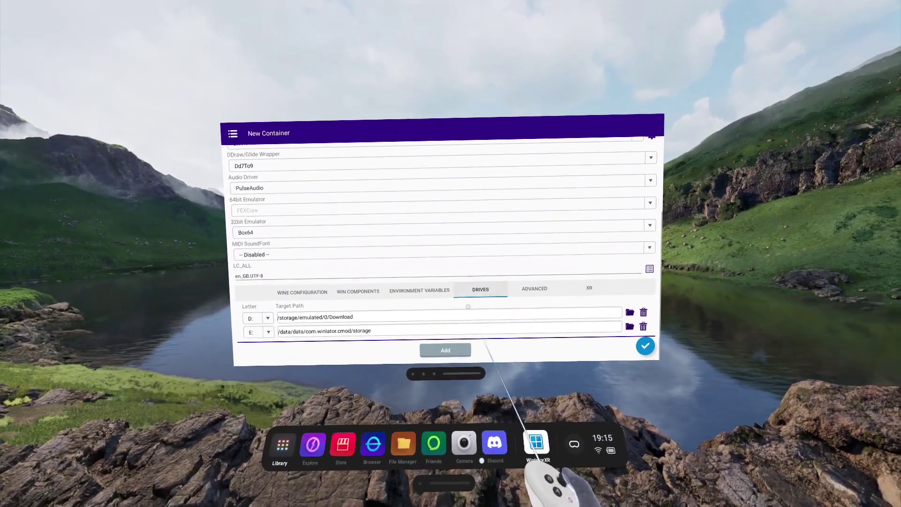
Add another drive to the container and assign it the letter J:.
{"action": "left_click", "coordinate": [445, 350]}
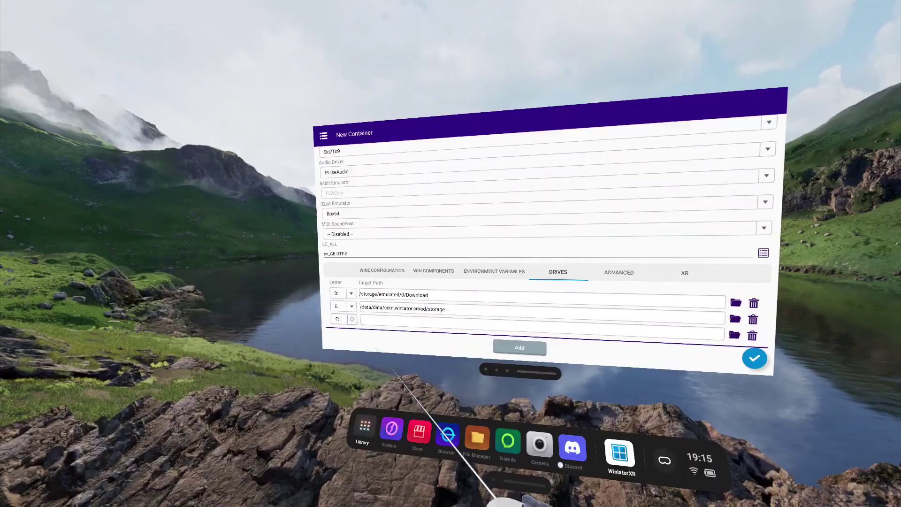
{"action": "left_click", "coordinate": [281, 326]}
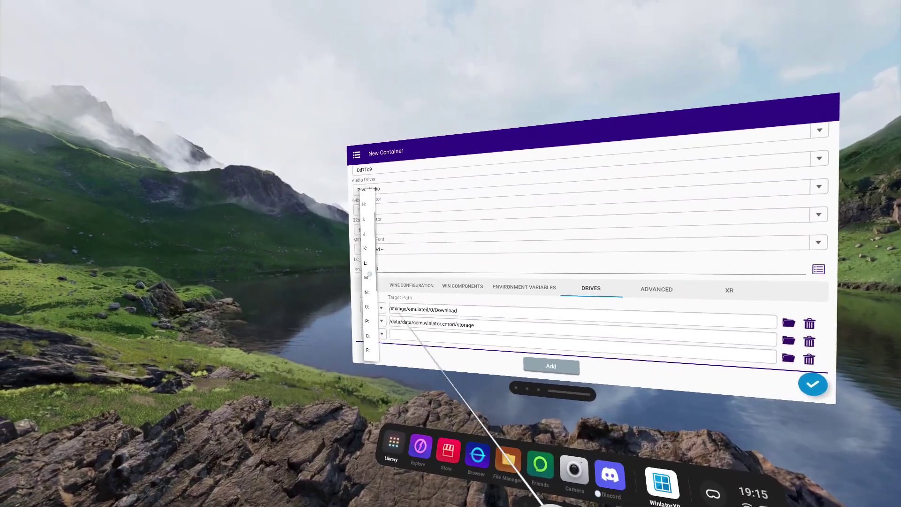
{"action": "scroll", "coordinate": [370, 273], "scroll_direction": "down", "scroll_amount": 5}
{"action": "left_click", "coordinate": [363, 253]}
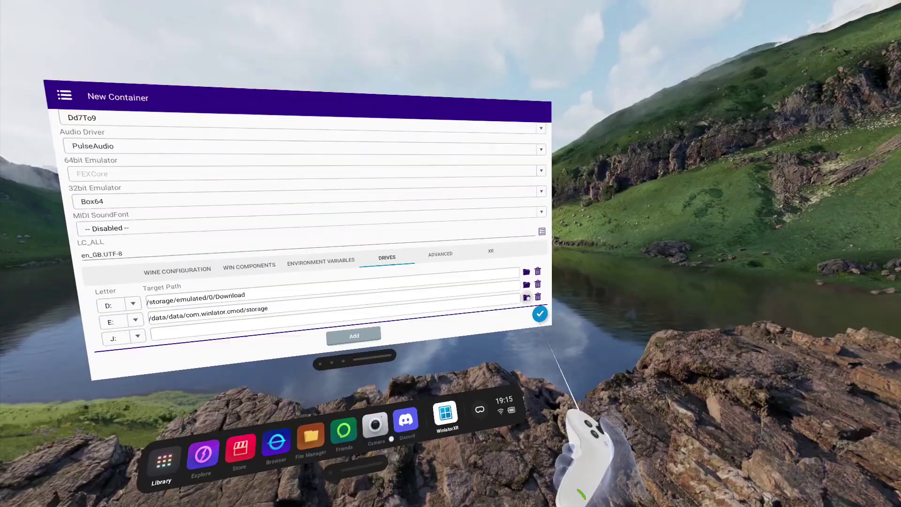
Set the J: drive's target to the root of the Crucial X6 external drive and allow WinlatorXR to access its files.
{"action": "left_click", "coordinate": [520, 289]}
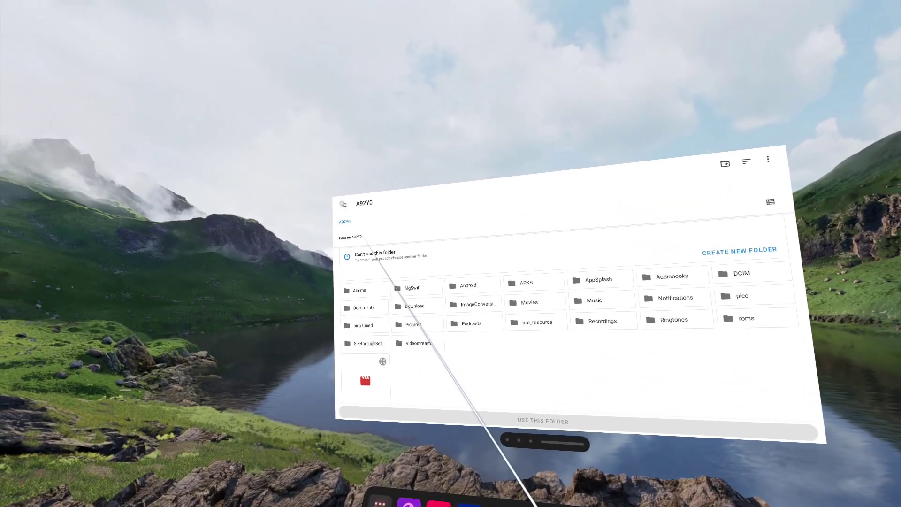
{"action": "left_click", "coordinate": [255, 162]}
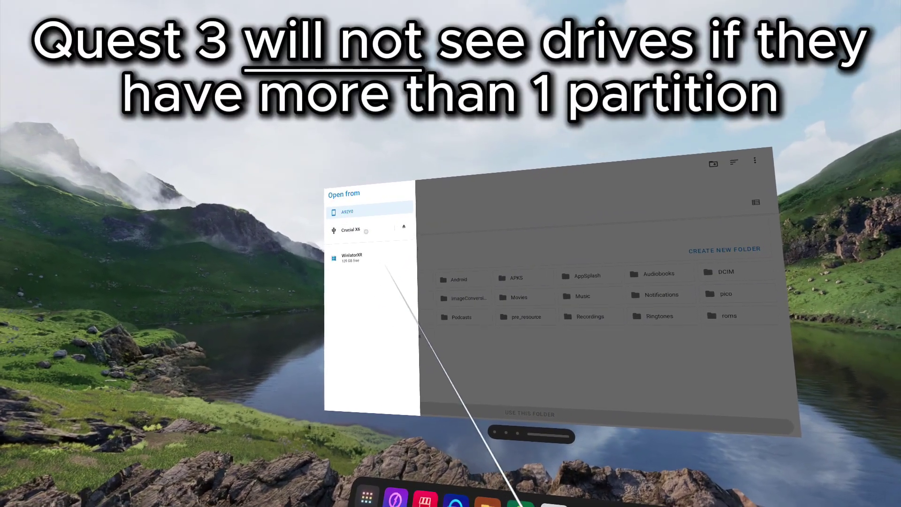
{"action": "left_click", "coordinate": [346, 229]}
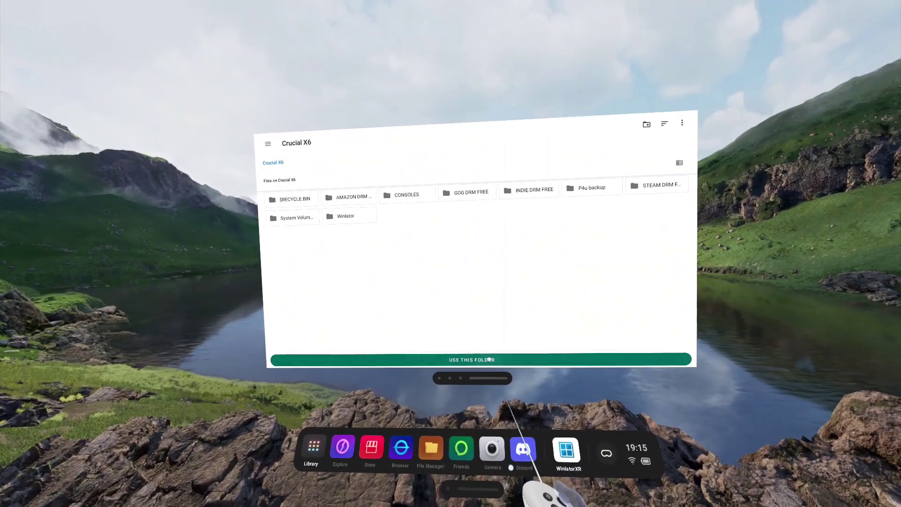
{"action": "left_click", "coordinate": [489, 360]}
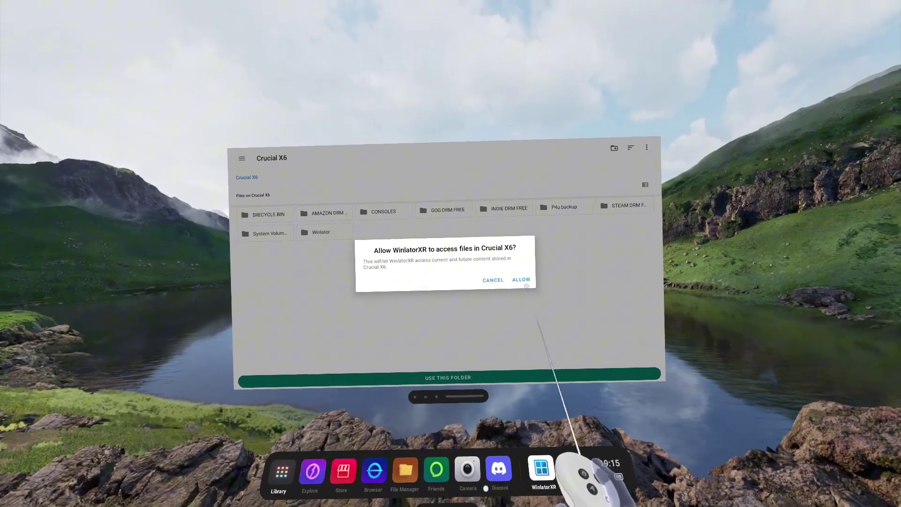
{"action": "left_click", "coordinate": [523, 280]}
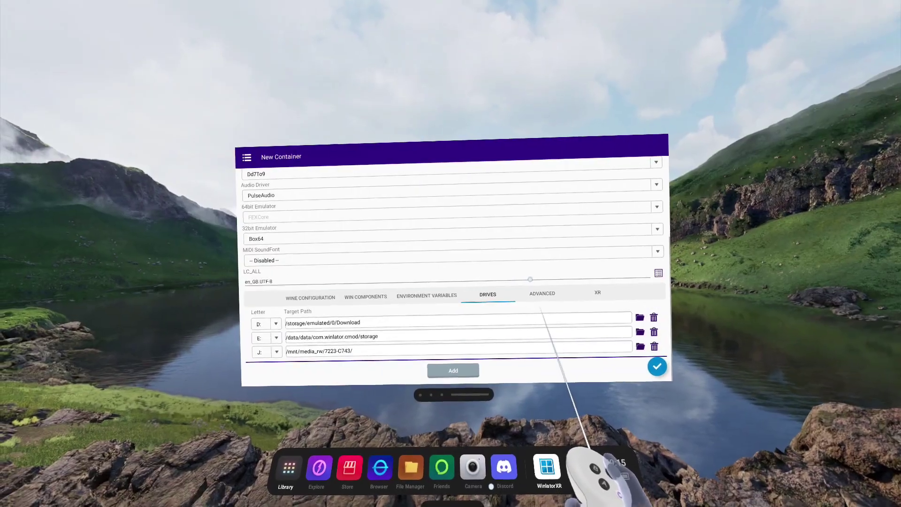
Set the container's FEXCore version to FEXCore-2508 and MultiBlock to Enabled, and look over the startup selection options.
{"action": "left_click", "coordinate": [537, 291]}
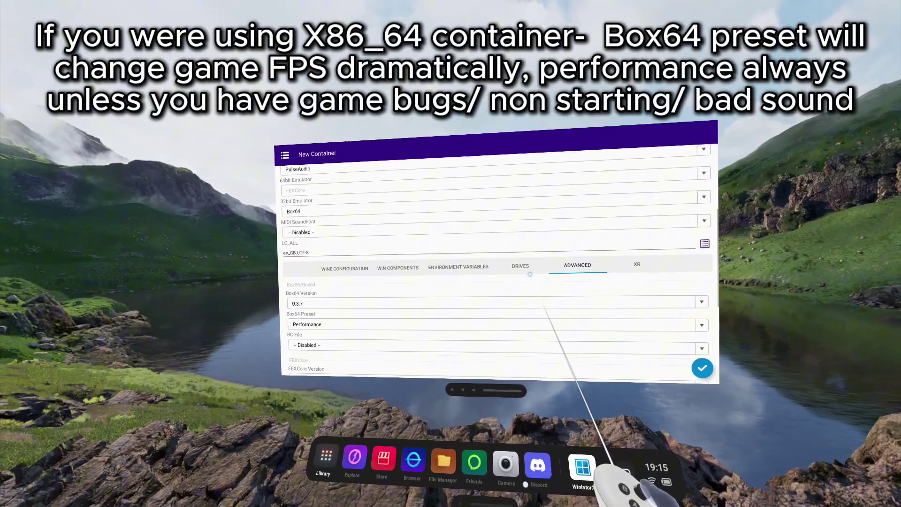
{"action": "scroll", "coordinate": [530, 274], "scroll_direction": "down", "scroll_amount": 3}
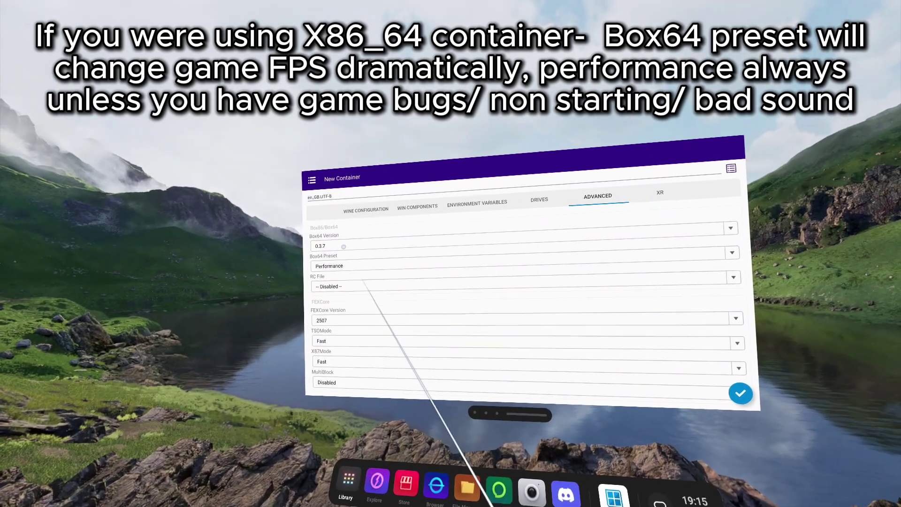
{"action": "scroll", "coordinate": [362, 282], "scroll_direction": "down", "scroll_amount": 1}
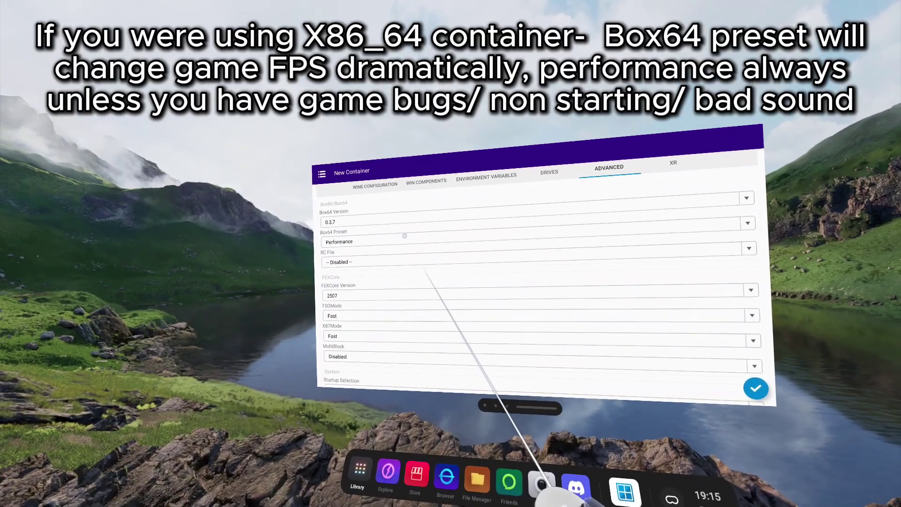
{"action": "scroll", "coordinate": [380, 258], "scroll_direction": "down", "scroll_amount": 1}
{"action": "scroll", "coordinate": [387, 271], "scroll_direction": "down", "scroll_amount": 1}
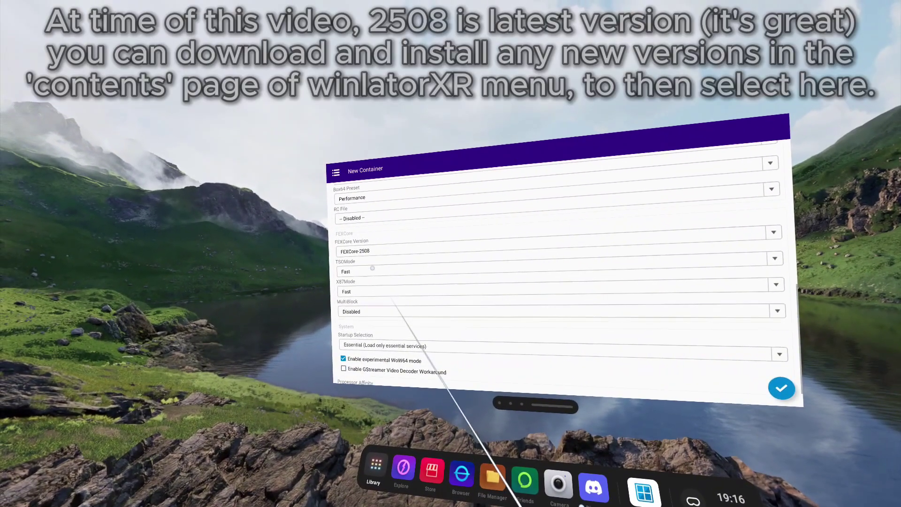
{"action": "left_click", "coordinate": [367, 283]}
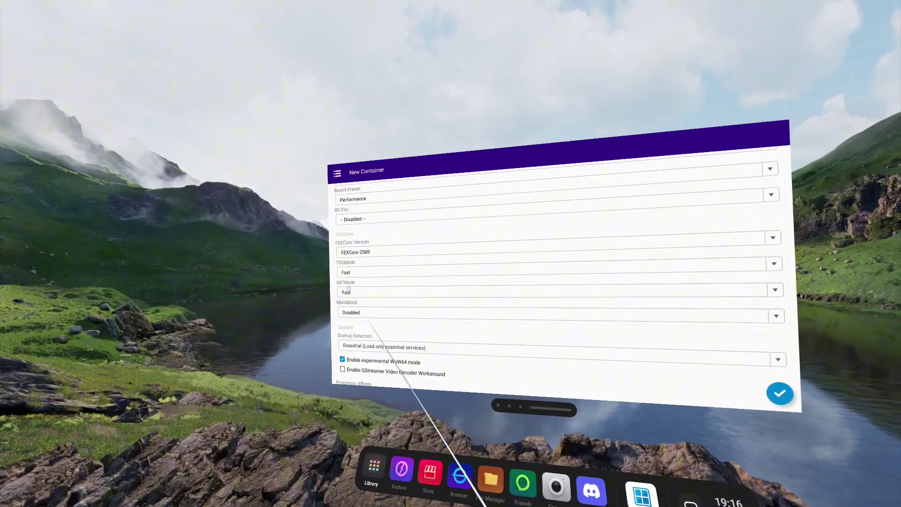
{"action": "scroll", "coordinate": [358, 270], "scroll_direction": "down", "scroll_amount": 2}
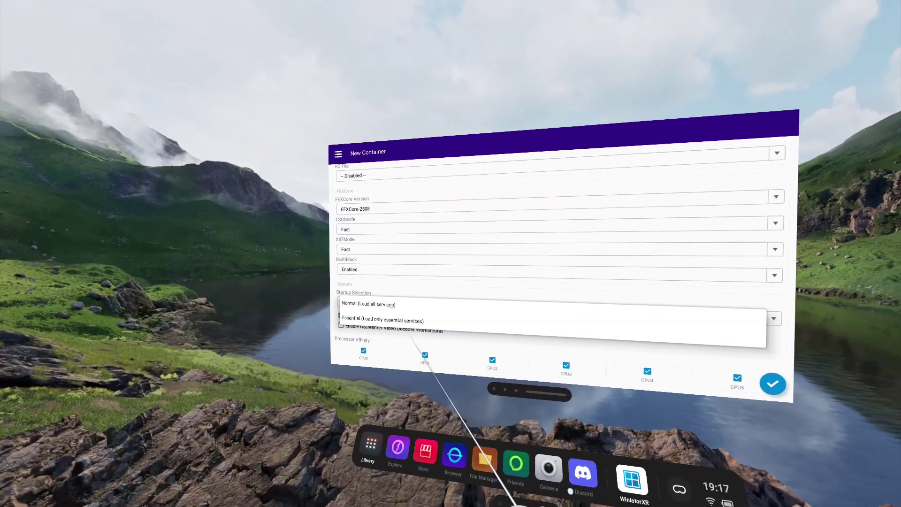
Review the container's XR controller button mappings and save the new container.
{"action": "scroll", "coordinate": [432, 300], "scroll_direction": "up", "scroll_amount": 5}
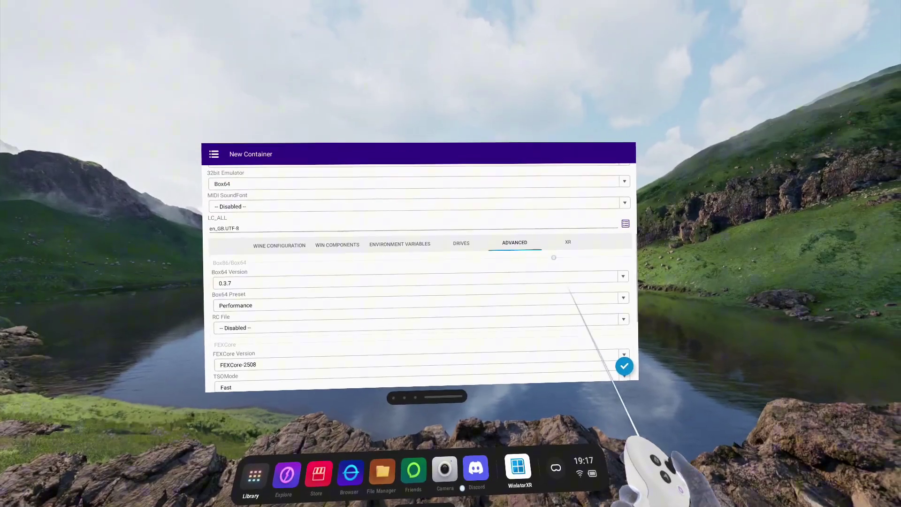
{"action": "left_click", "coordinate": [566, 241]}
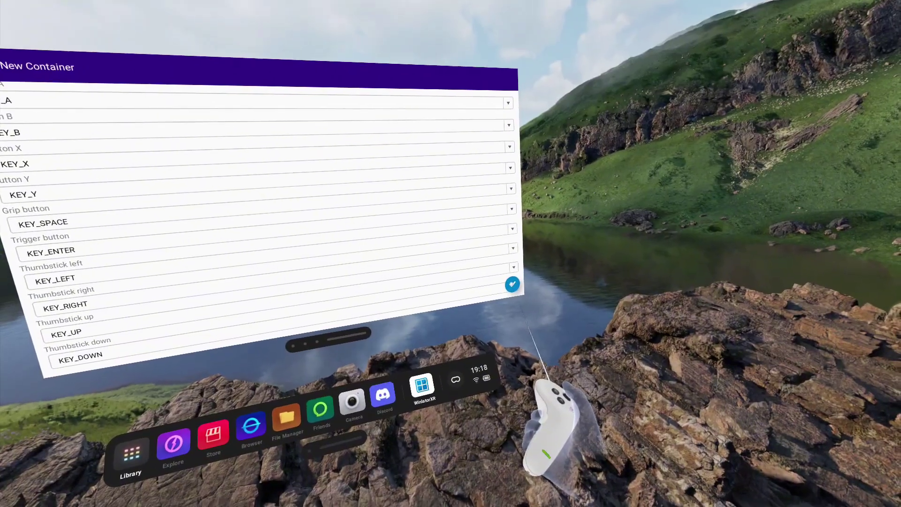
{"action": "left_click", "coordinate": [511, 284]}
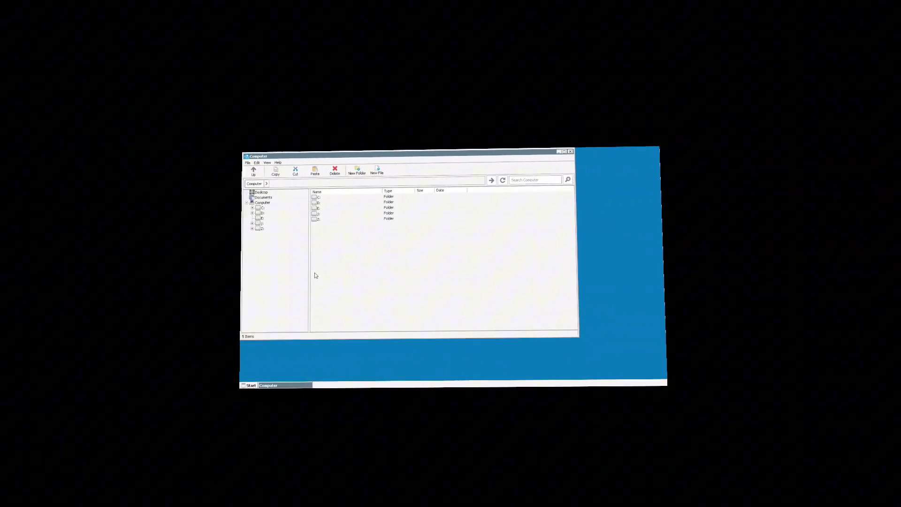
Look over the WinlatorXR in-session options in the running container and close them.
{"action": "key", "text": "Escape"}
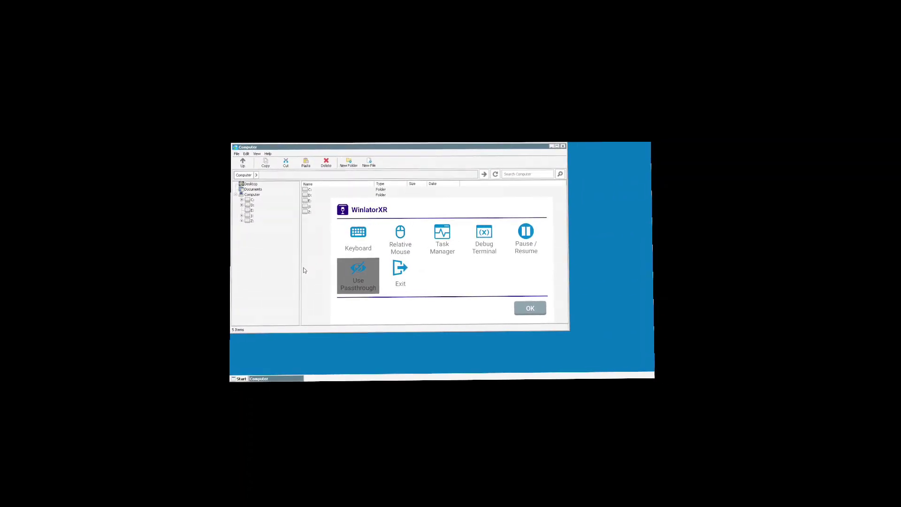
{"action": "key", "text": "Return"}
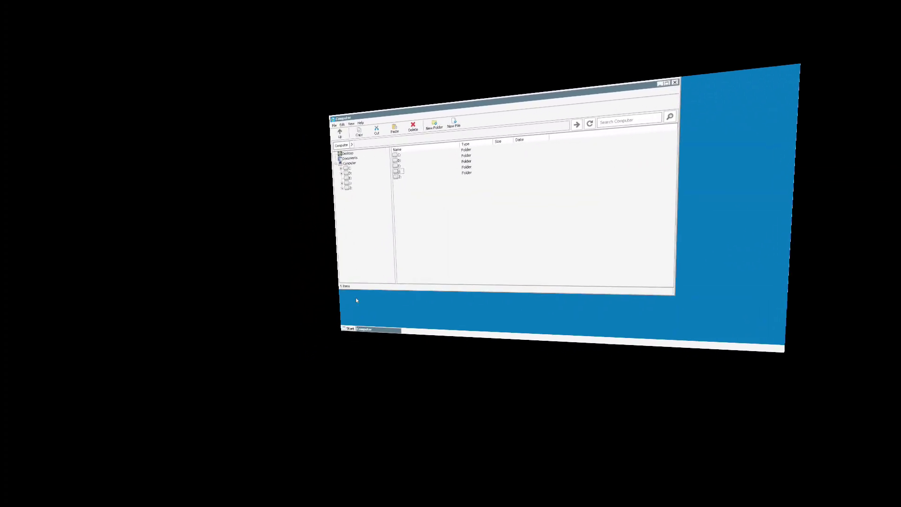
Run the Wine Mono installer in the container and install the package.
{"action": "left_click", "coordinate": [398, 276]}
{"action": "mouse_move", "coordinate": [407, 254]}
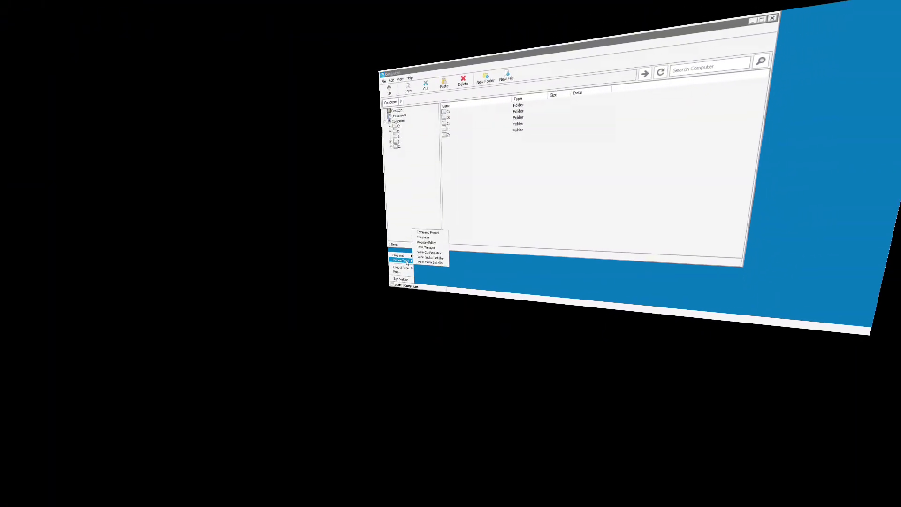
{"action": "left_click", "coordinate": [411, 271]}
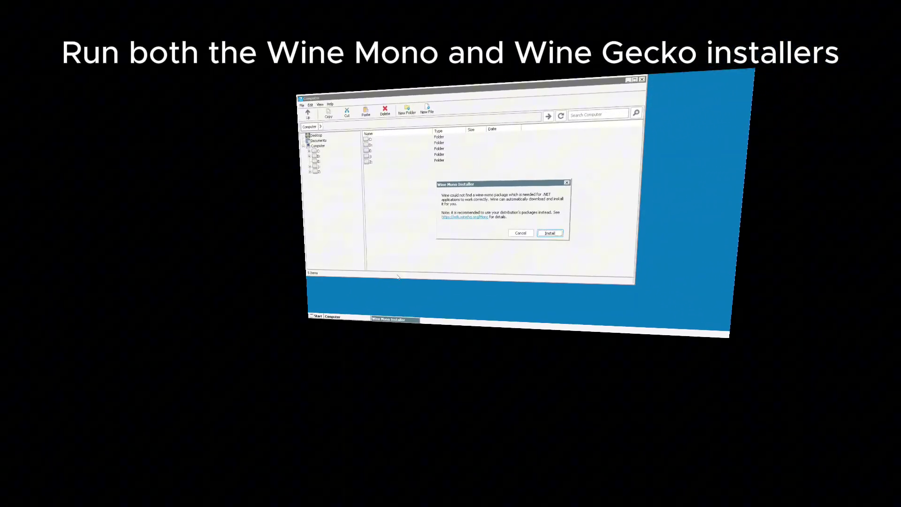
{"action": "left_click", "coordinate": [513, 252]}
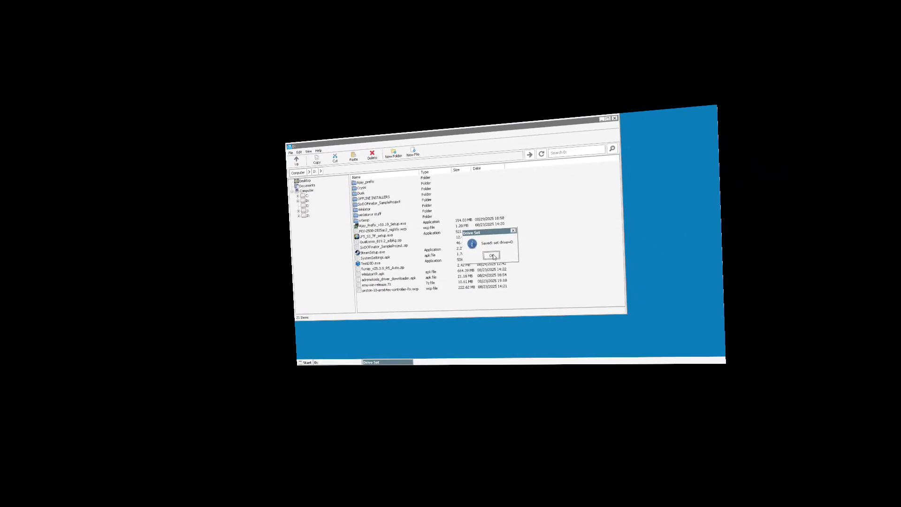
Confirm drive D for the Ajay Prefix setup and bring up the on-screen keyboard.
{"action": "left_click", "coordinate": [522, 257]}
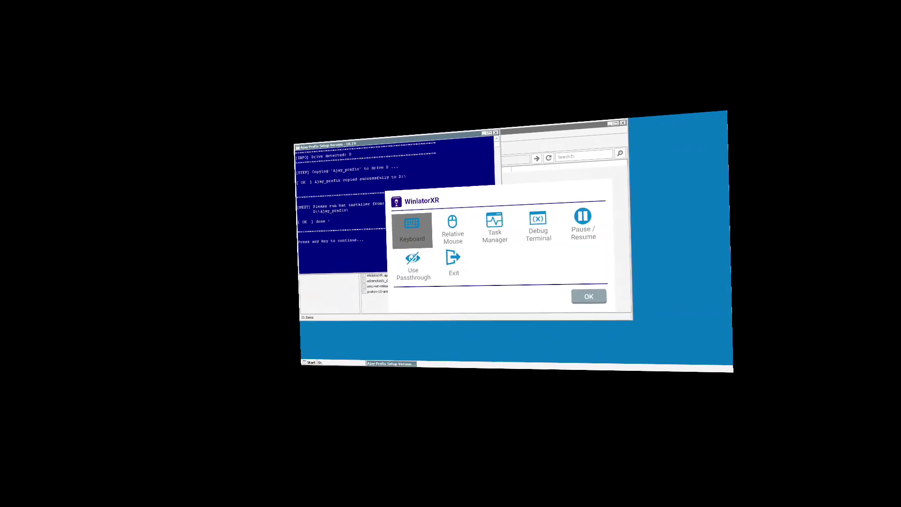
{"action": "key", "text": "Escape"}
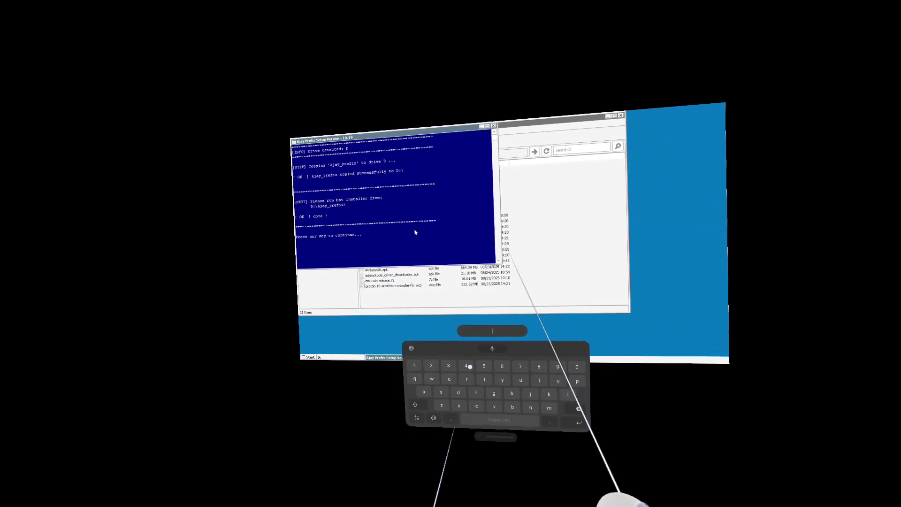
Finish the Ajay Prefix copy to drive D and run Install_Necessary_Files.bat from the Ajay start menu, confirming its completion dialog.
{"action": "type", "text": "y"}
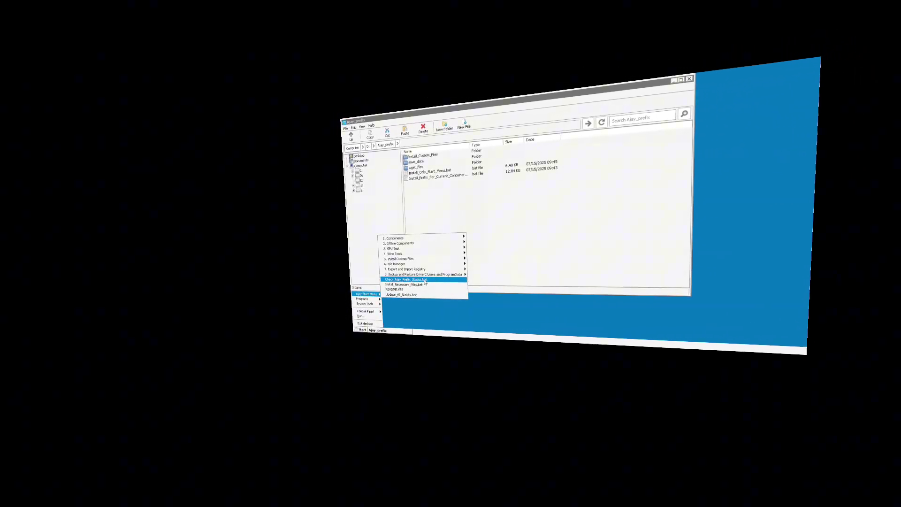
{"action": "mouse_move", "coordinate": [431, 266]}
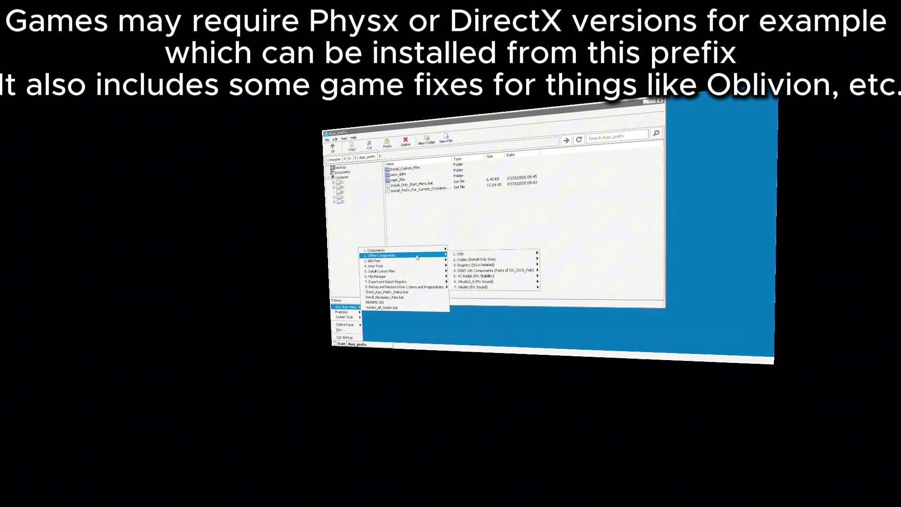
{"action": "mouse_move", "coordinate": [404, 250]}
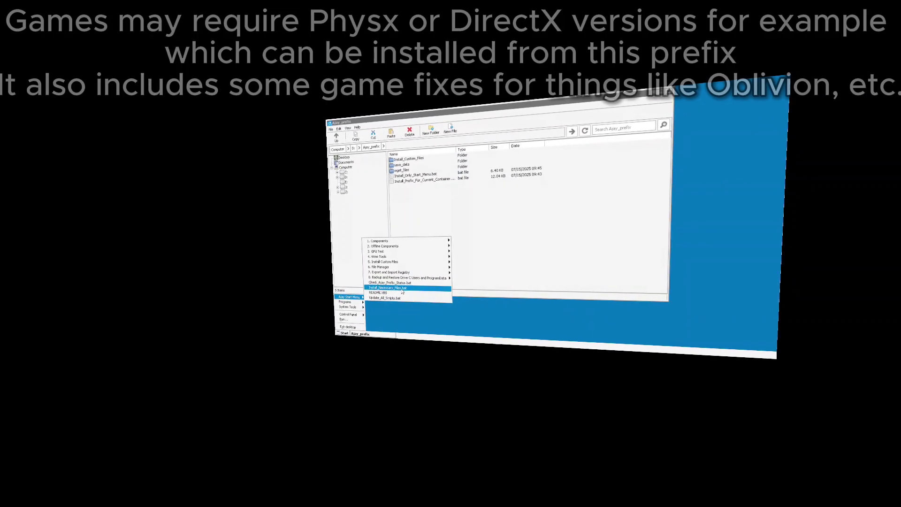
{"action": "left_click", "coordinate": [403, 288]}
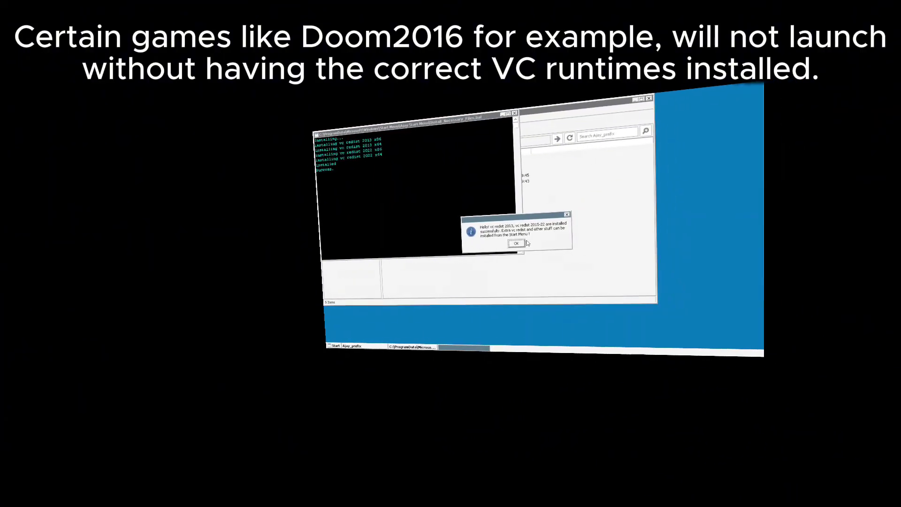
{"action": "left_click", "coordinate": [461, 243]}
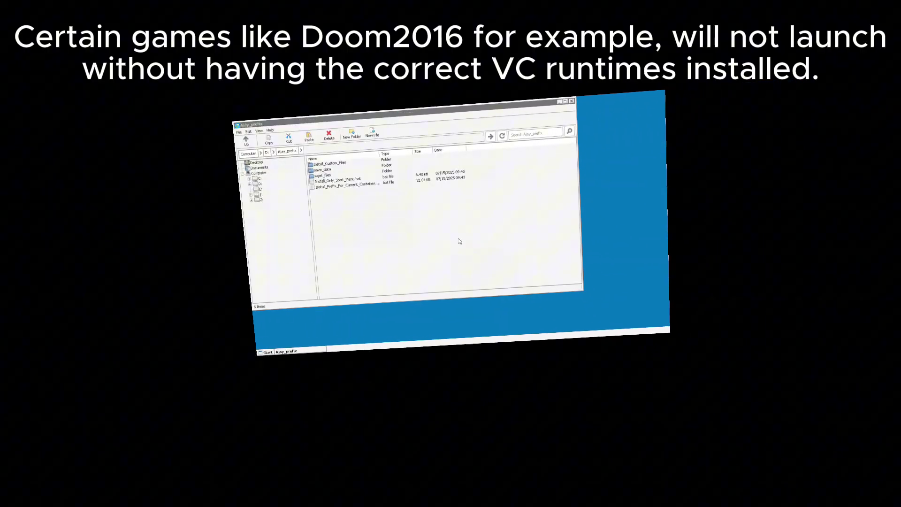
Run Install VC All in One.bat from the Ajay start menu's offline VC Redist components.
{"action": "left_click", "coordinate": [349, 335]}
{"action": "mouse_move", "coordinate": [361, 300]}
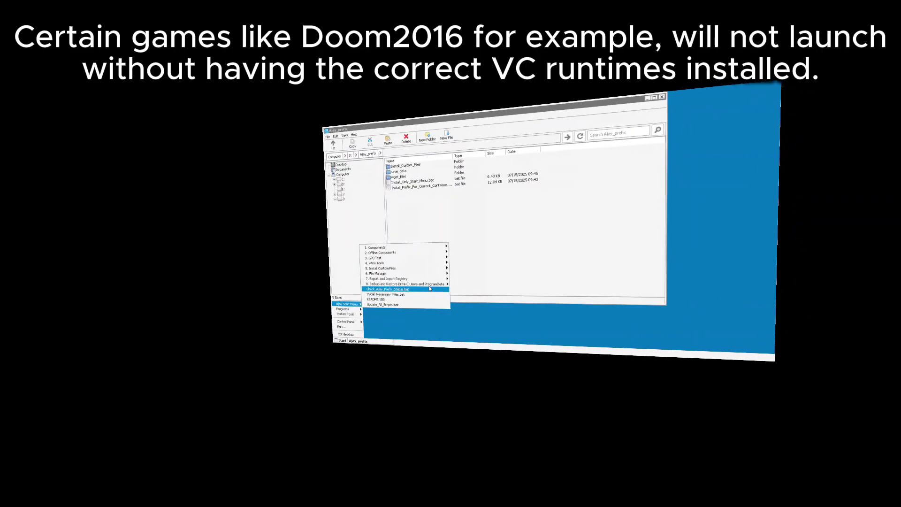
{"action": "mouse_move", "coordinate": [471, 273]}
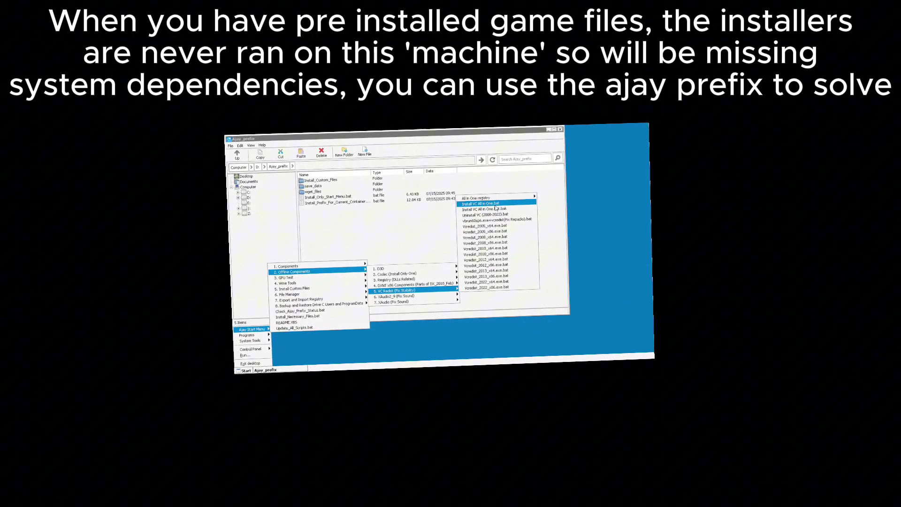
{"action": "left_click", "coordinate": [495, 205]}
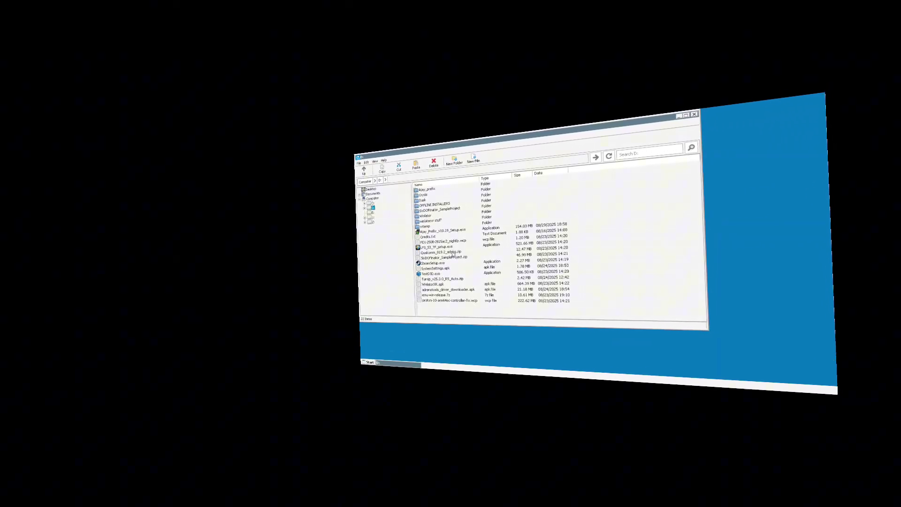
Open drive D in the 7-Zip file manager and bring up the extraction options for the SampleProject zip archive.
{"action": "left_click", "coordinate": [370, 363]}
{"action": "mouse_move", "coordinate": [374, 328]}
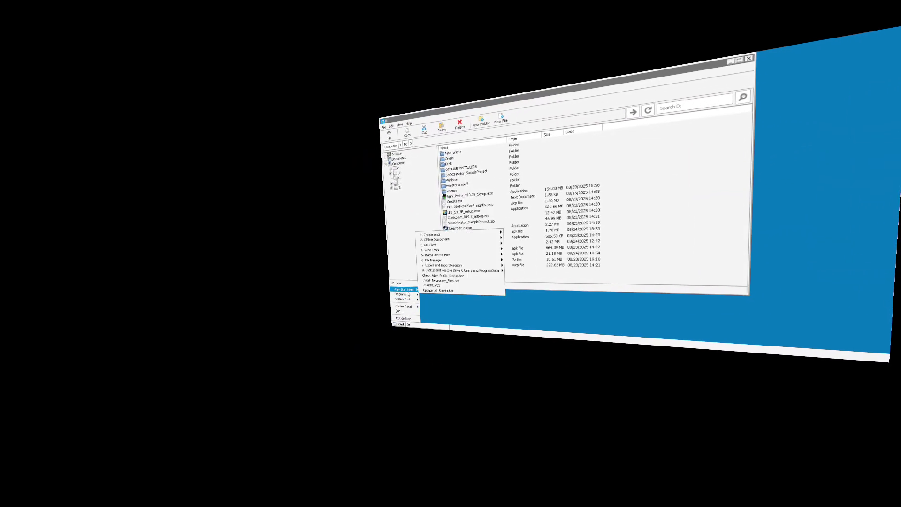
{"action": "mouse_move", "coordinate": [501, 260]}
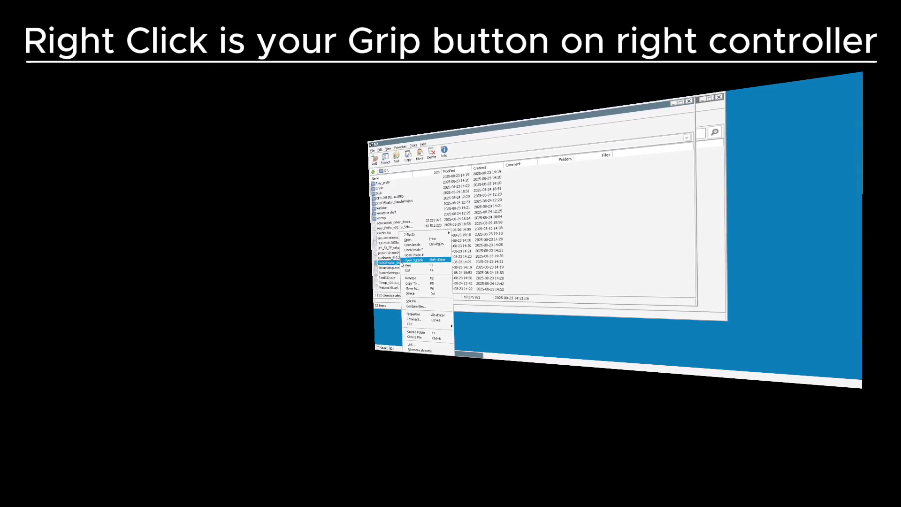
{"action": "mouse_move", "coordinate": [409, 235]}
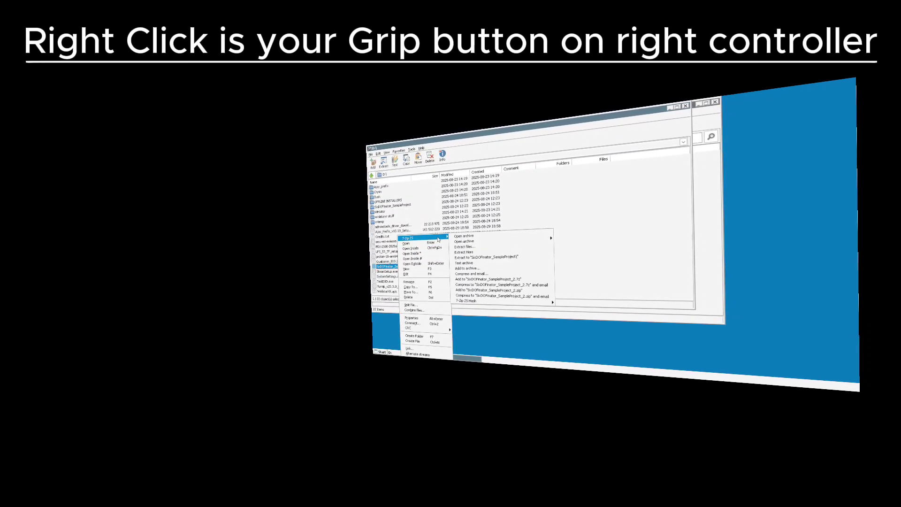
{"action": "mouse_move", "coordinate": [455, 237]}
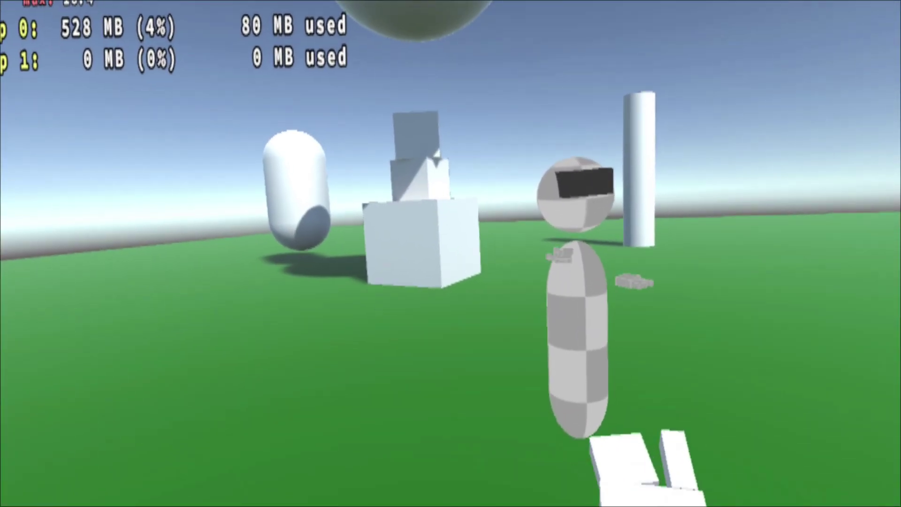
Bring up the WinlatorXR overlay over the running VR sample project and over the GOG DRM FREE folder, and dismiss it.
{"action": "key", "text": "Escape"}
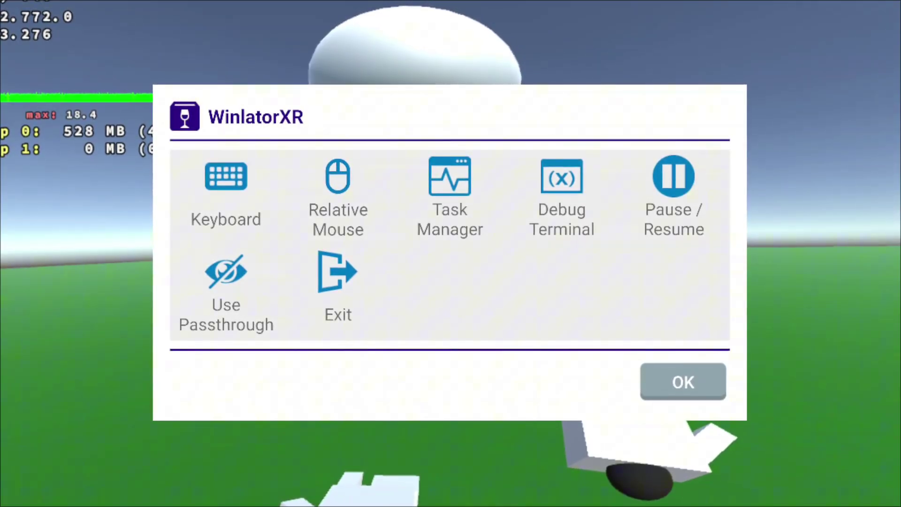
{"action": "key", "text": "Down"}
{"action": "key", "text": "Down"}
{"action": "key", "text": "Right"}
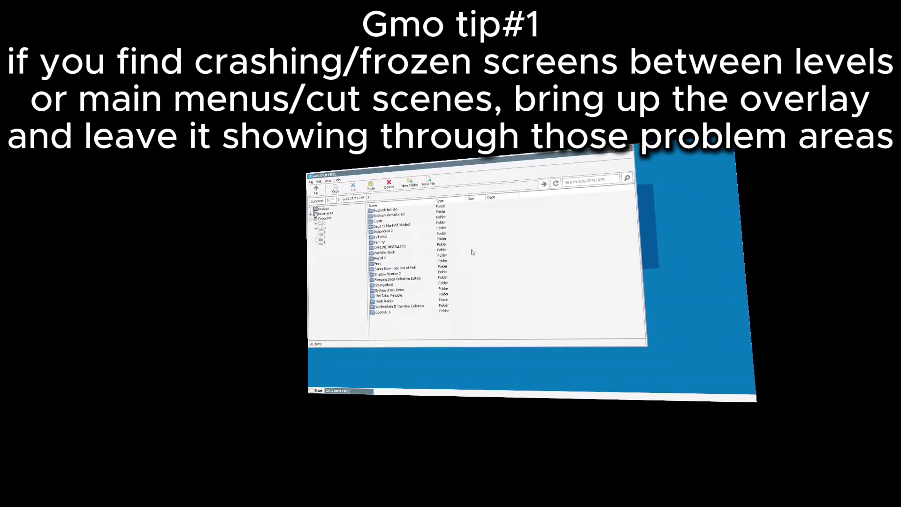
{"action": "key", "text": "Menu"}
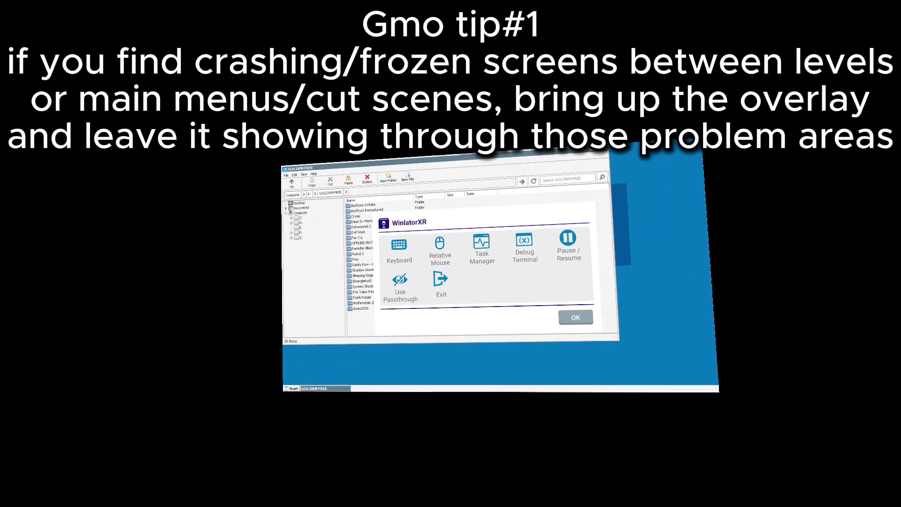
{"action": "key", "text": "Escape"}
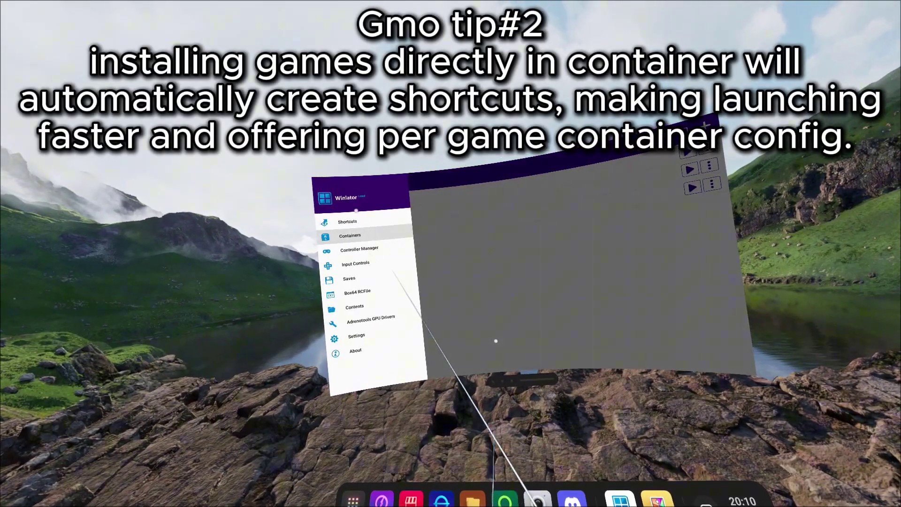
Open the settings of the Fallout 3 shortcut to view its per-game container configuration.
{"action": "left_click", "coordinate": [358, 213]}
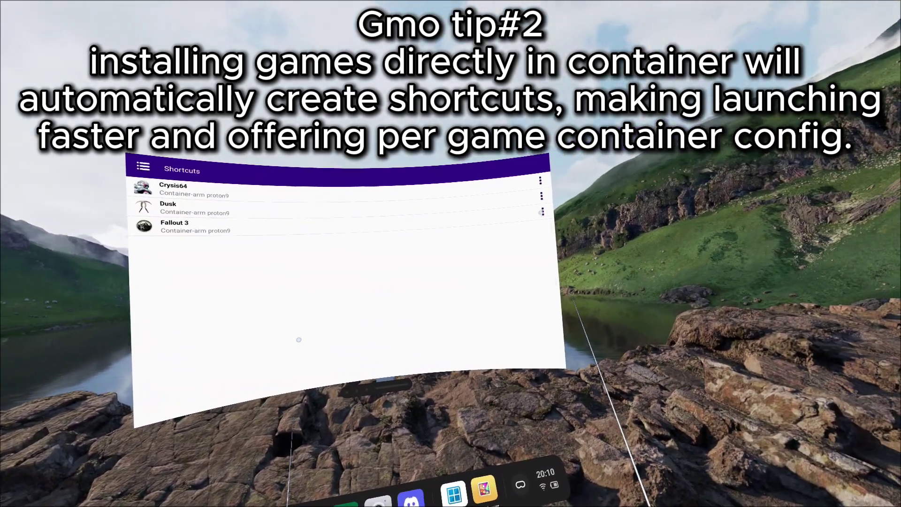
{"action": "left_click", "coordinate": [659, 191]}
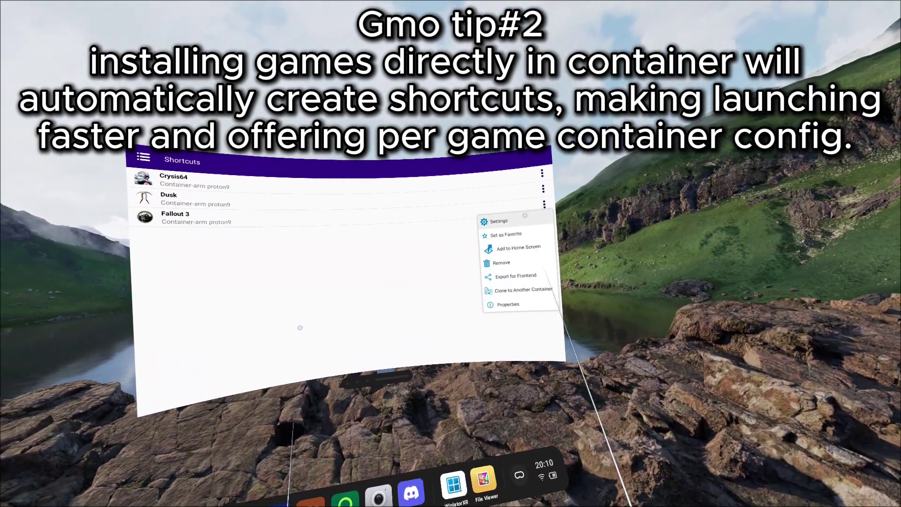
{"action": "left_click", "coordinate": [524, 215]}
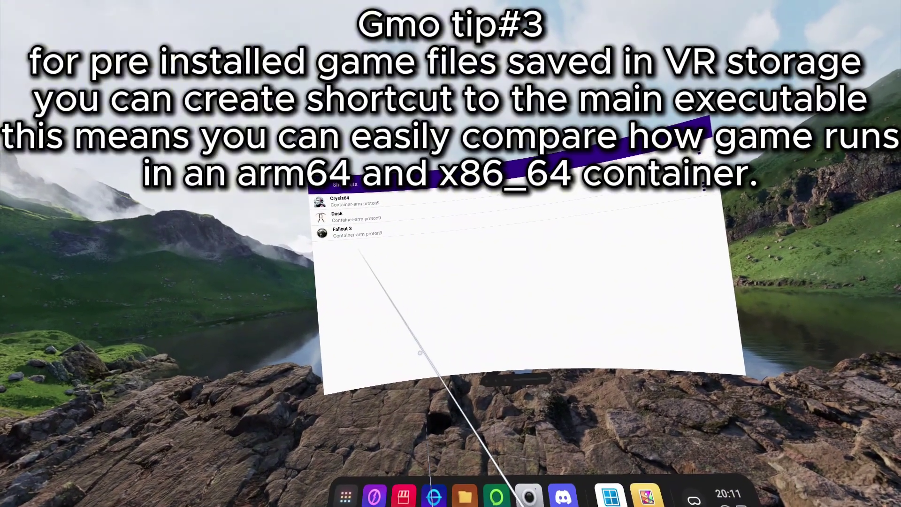
Start X86container and create a shortcut to Crysis64.exe from the Crysis Bin64 folder on drive D.
{"action": "left_click", "coordinate": [316, 185]}
{"action": "left_click", "coordinate": [342, 202]}
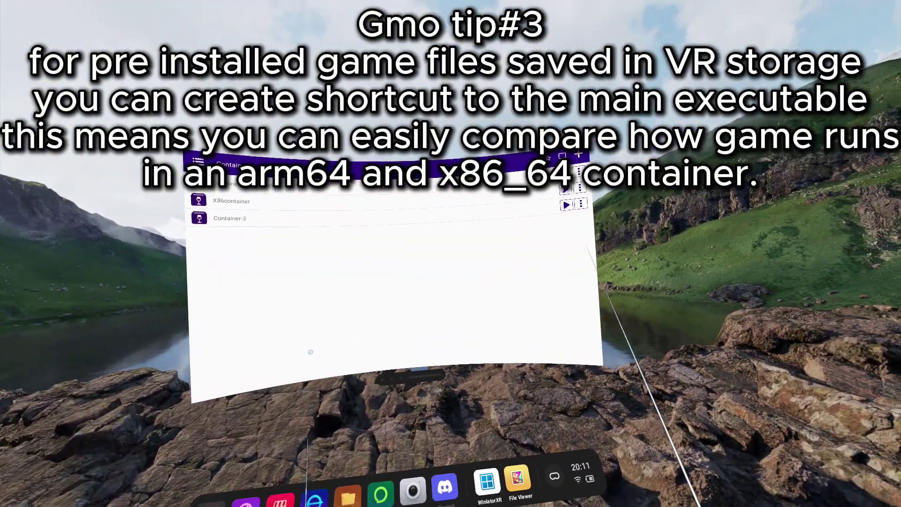
{"action": "left_click", "coordinate": [566, 205]}
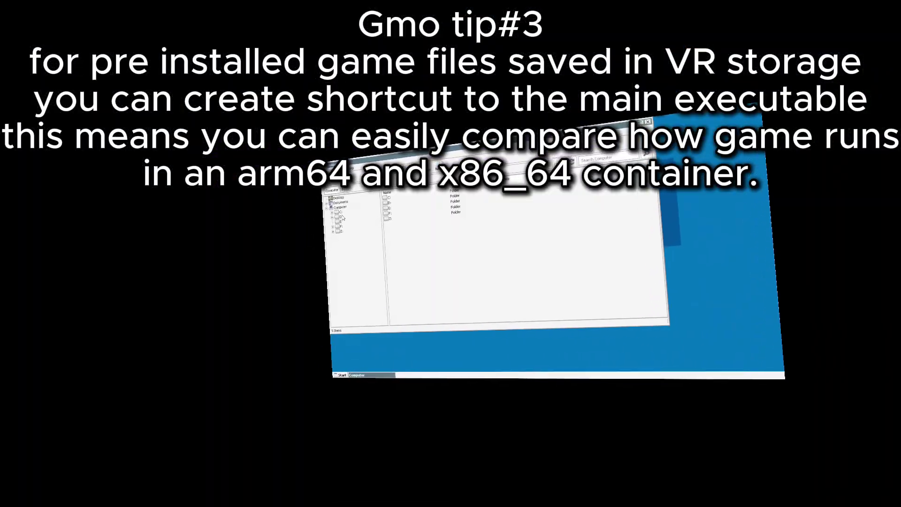
{"action": "left_click", "coordinate": [341, 216]}
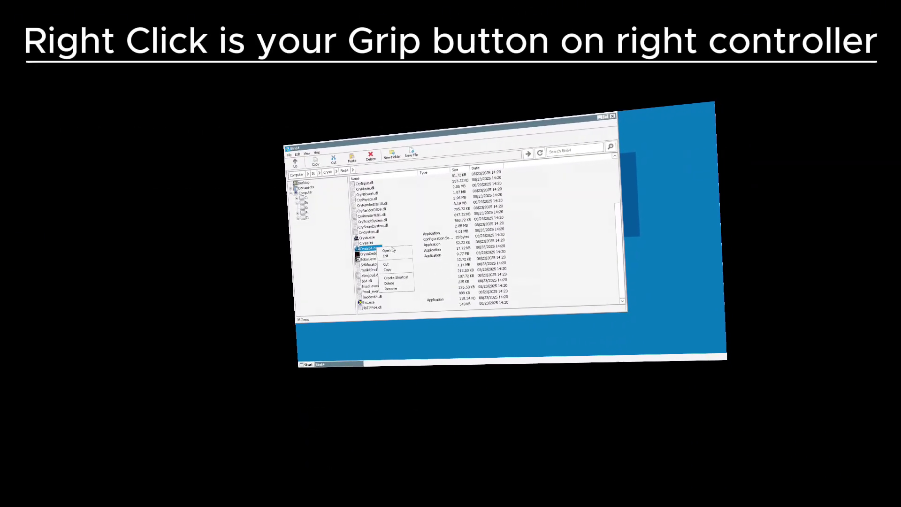
{"action": "left_click", "coordinate": [395, 278]}
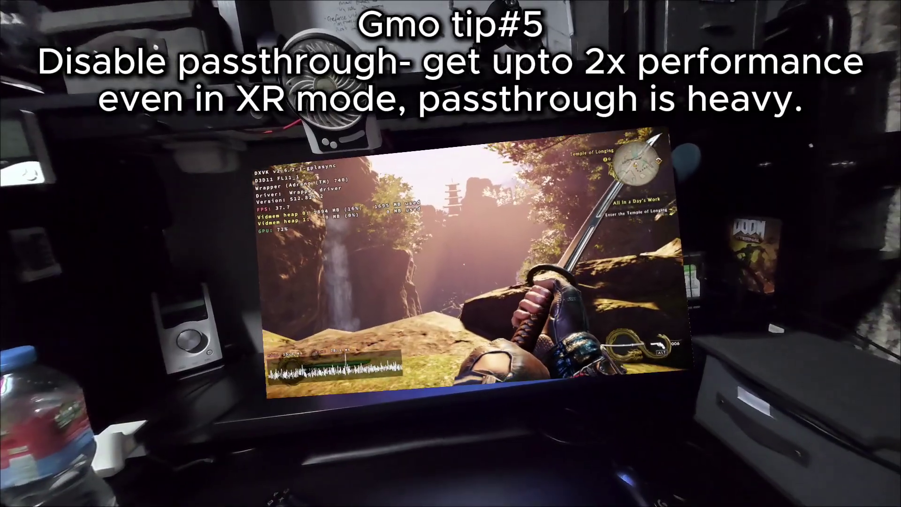
Disable passthrough for the running game through the WinlatorXR in-session options.
{"action": "key", "text": "Escape"}
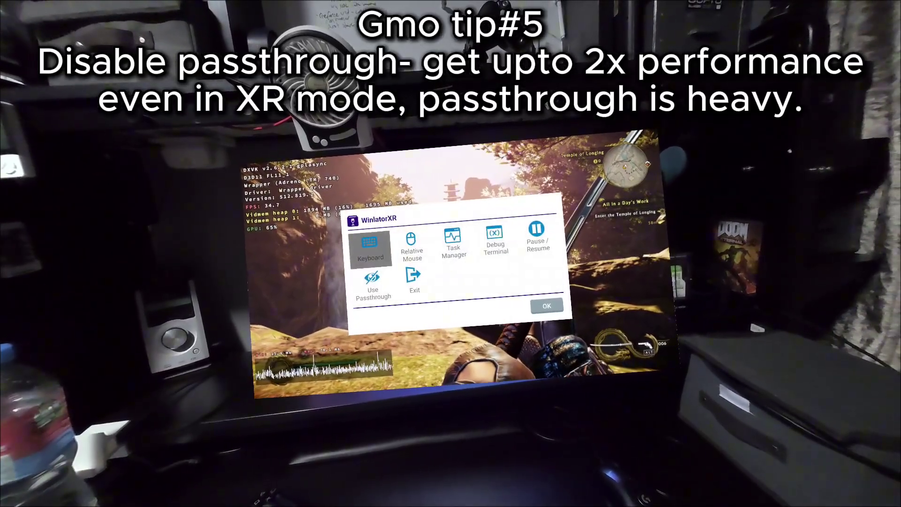
{"action": "key", "text": "Return"}
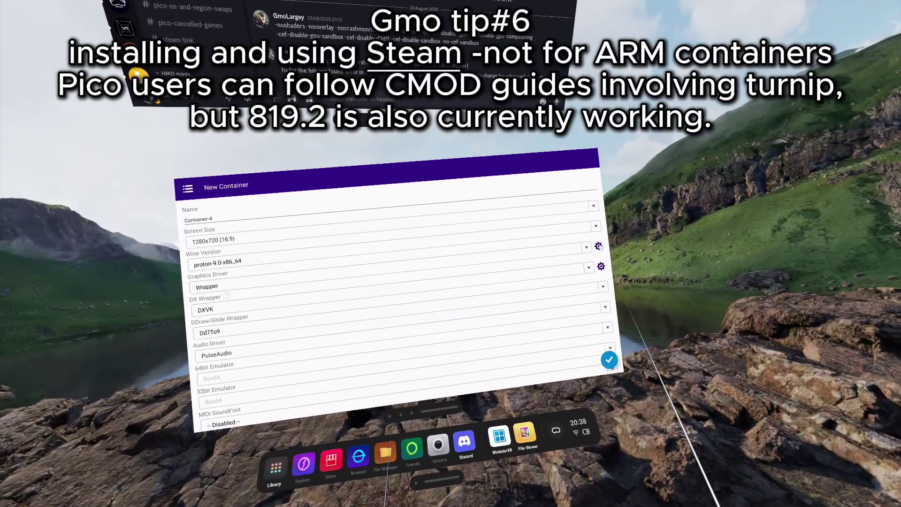
Configure the new proton-9.0-x86_64 container's graphics driver with version Qualcomm Adreno 819.2 and Adrenotools Turnip enabled.
{"action": "left_click", "coordinate": [674, 260]}
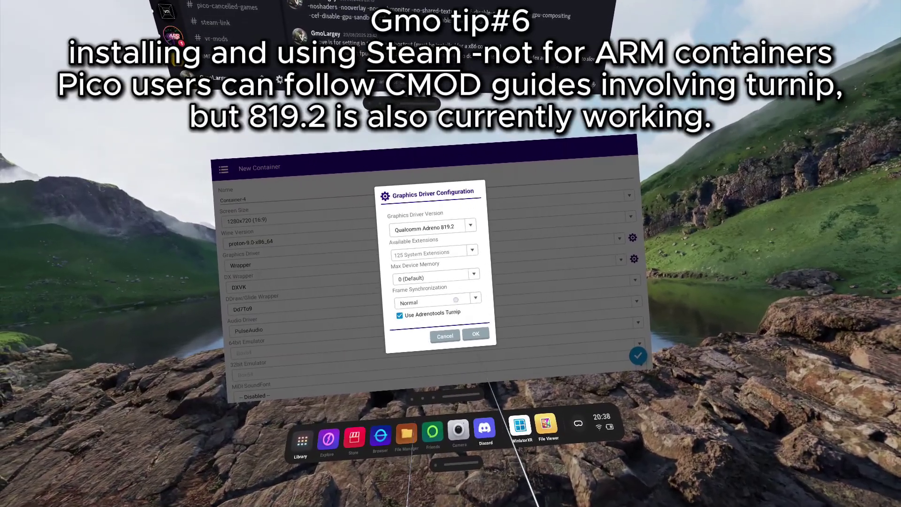
{"action": "left_click", "coordinate": [455, 299]}
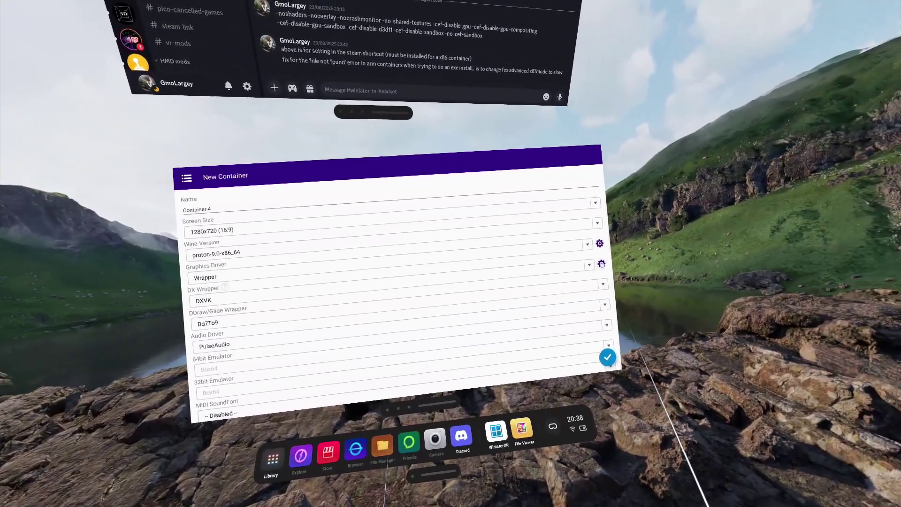
{"action": "left_click", "coordinate": [463, 275]}
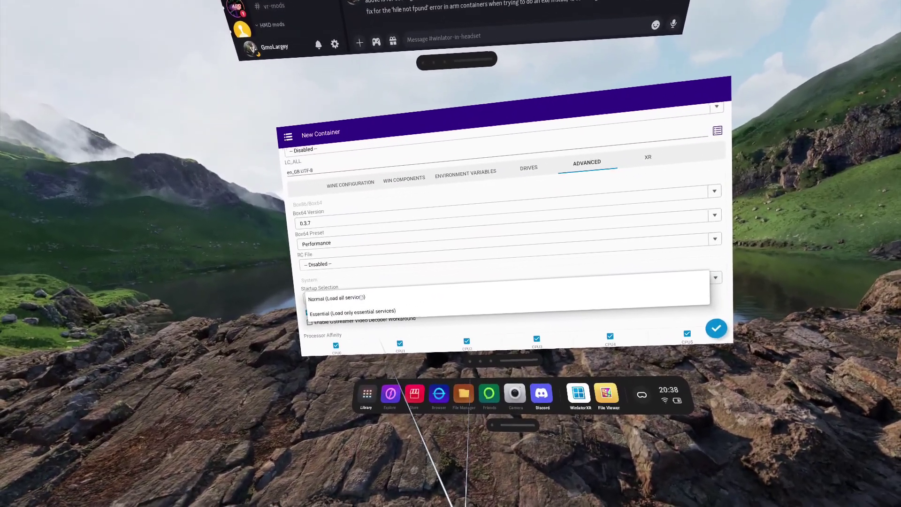
Set the container's Startup Selection to Normal (Load all services) and save the new container.
{"action": "left_click", "coordinate": [347, 309]}
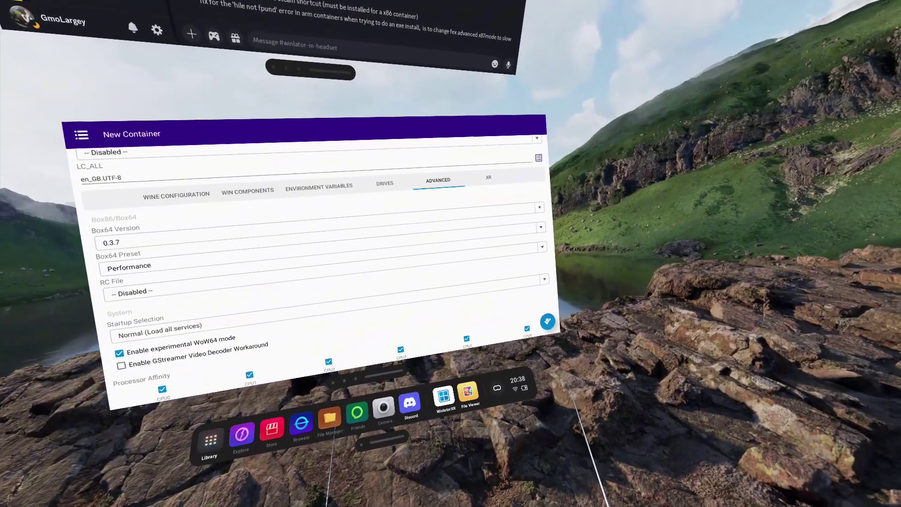
{"action": "left_click", "coordinate": [547, 321]}
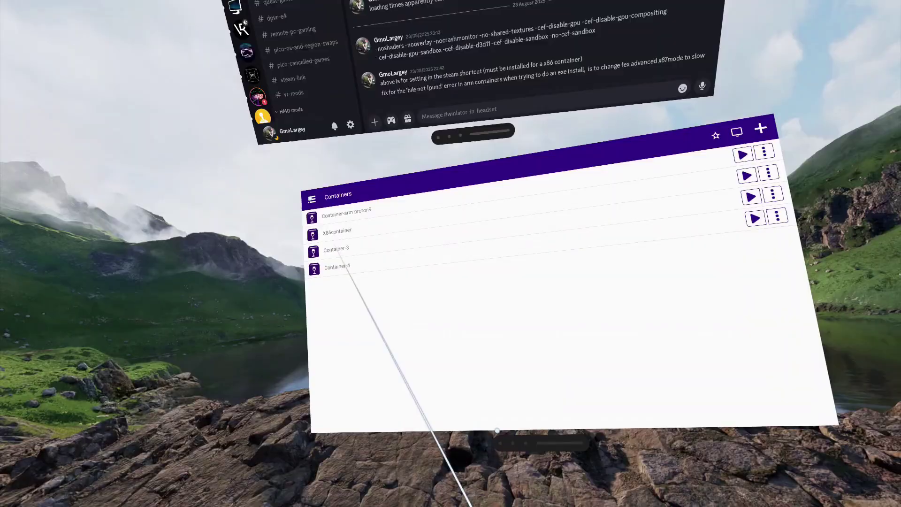
Set the Steam shortcut's Exec Arguments to -noshaders -nooverlay -nocrashmonitor -no-shared-textures -cef-disable-gpu -cef-disable-gpu-compositing -cef-disable-gpu-sandbox -cef-disable-d3d11 -cef-disable-sandbox -no-cef-sandbox and confirm.
{"action": "left_click", "coordinate": [311, 199]}
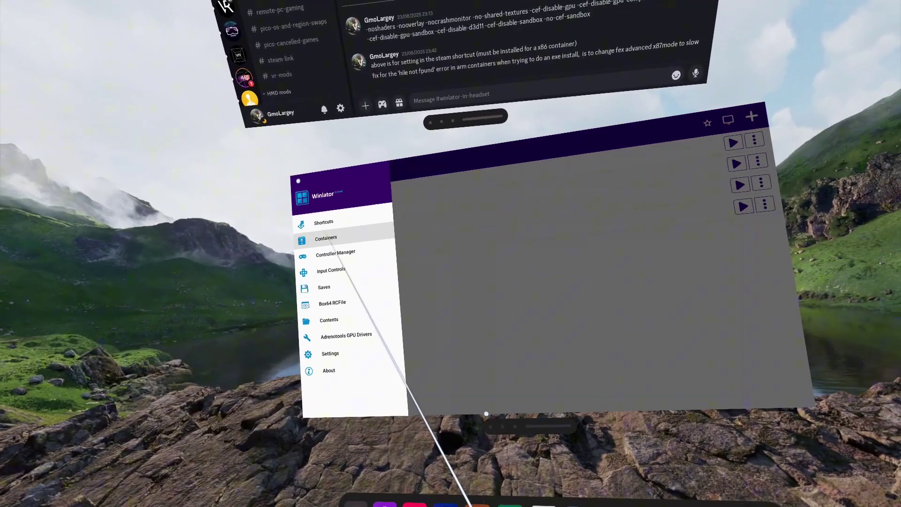
{"action": "left_click", "coordinate": [347, 213]}
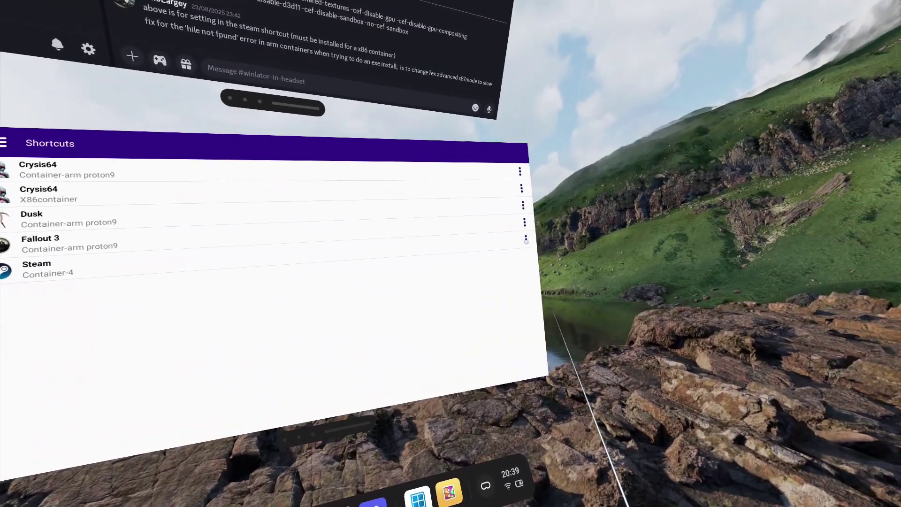
{"action": "left_click", "coordinate": [766, 201]}
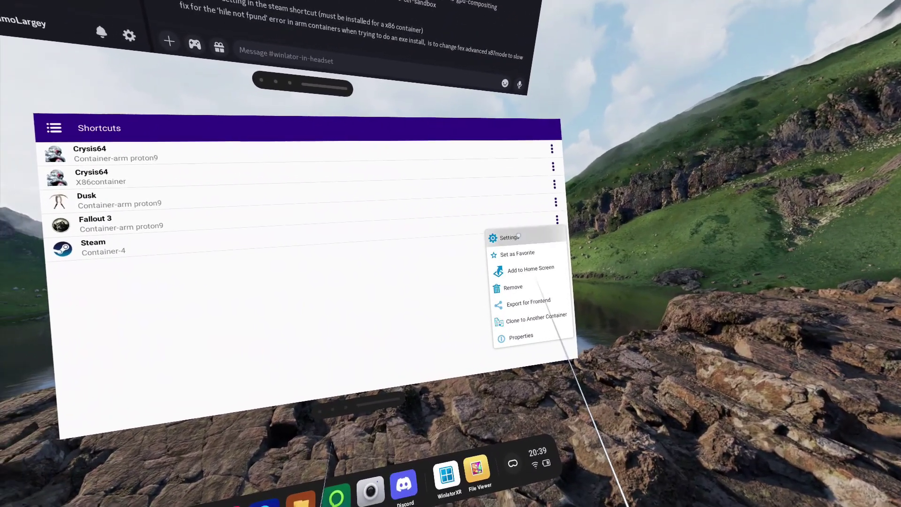
{"action": "left_click", "coordinate": [490, 249]}
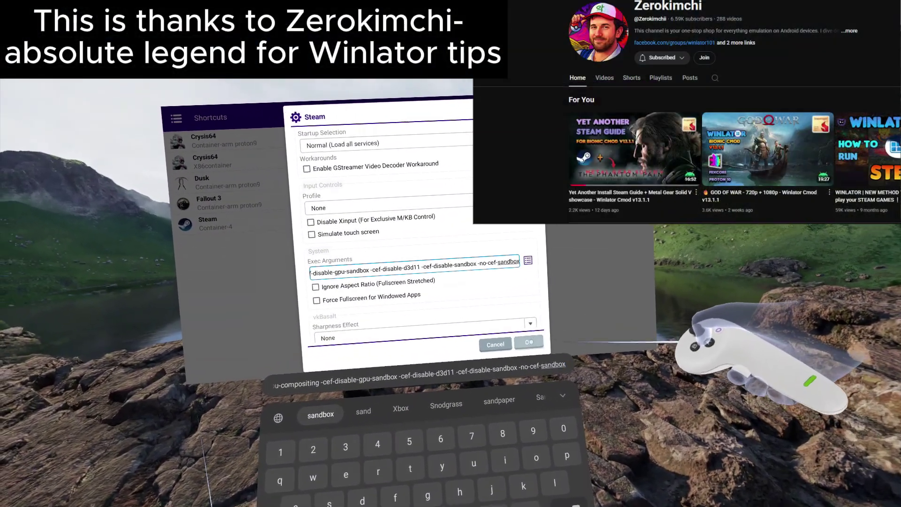
{"action": "left_click", "coordinate": [529, 341]}
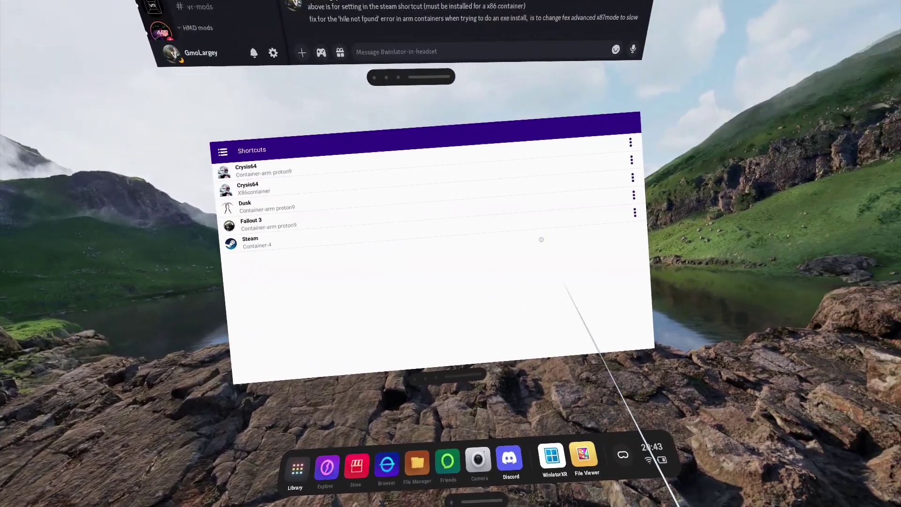
Check the available DXVK versions in the Steam shortcut's DX Wrapper configuration, and leave the shortcut settings without saving.
{"action": "left_click", "coordinate": [541, 240]}
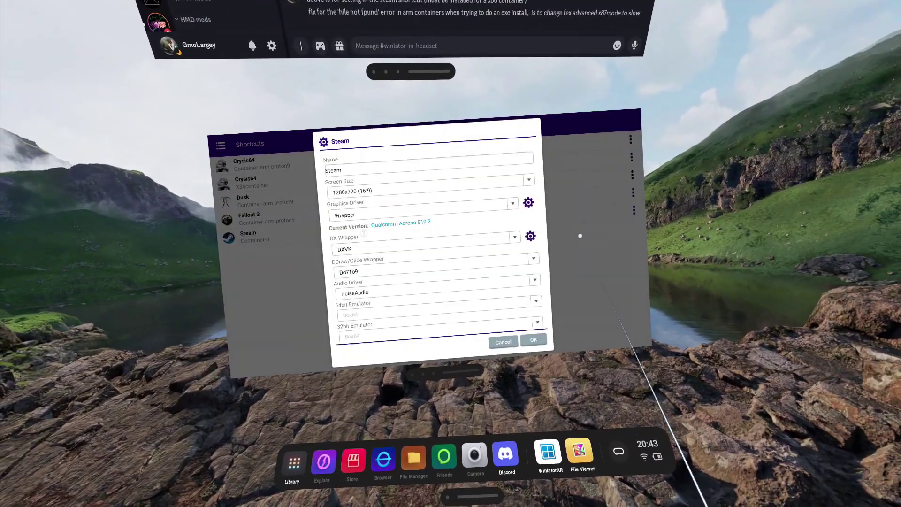
{"action": "left_click", "coordinate": [532, 239]}
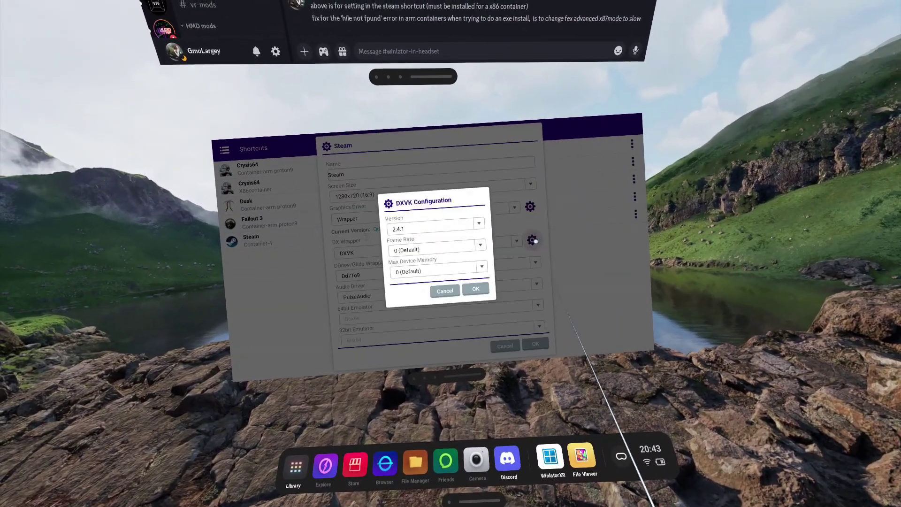
{"action": "left_click", "coordinate": [451, 231]}
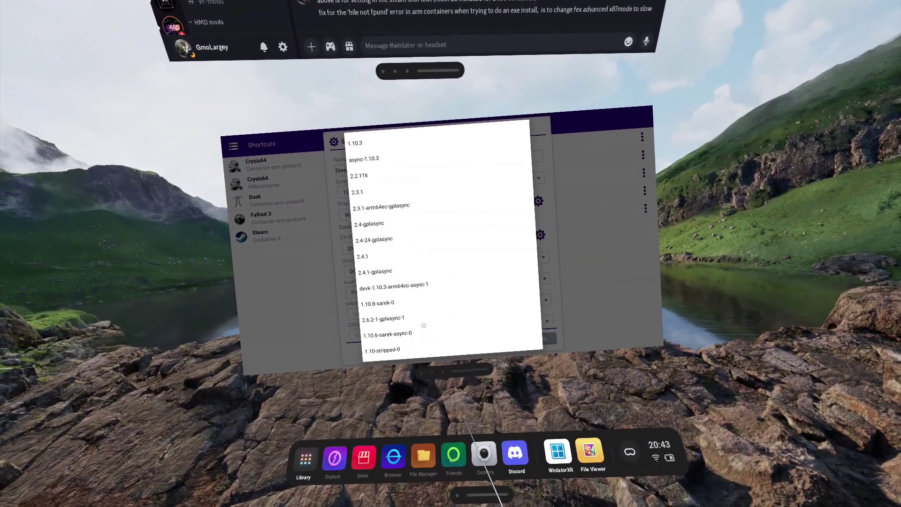
{"action": "left_click", "coordinate": [590, 267]}
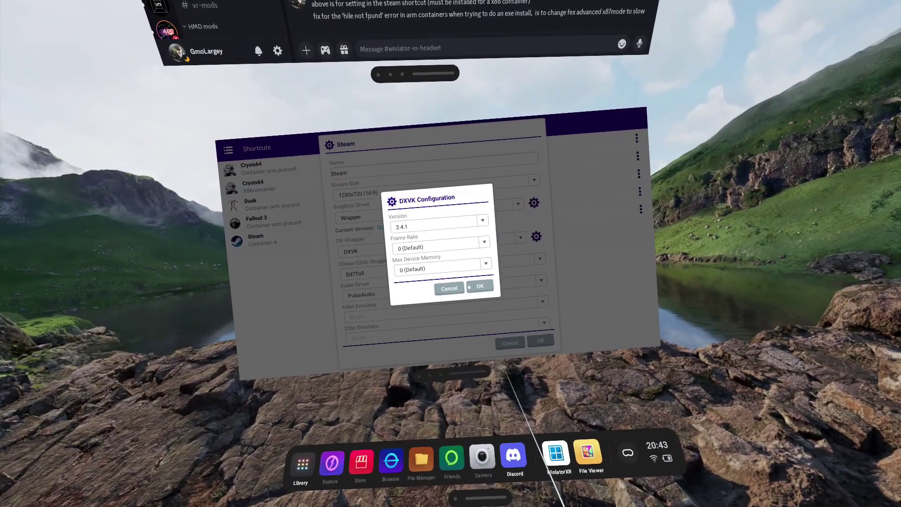
{"action": "left_click", "coordinate": [470, 286]}
{"action": "left_click", "coordinate": [509, 342]}
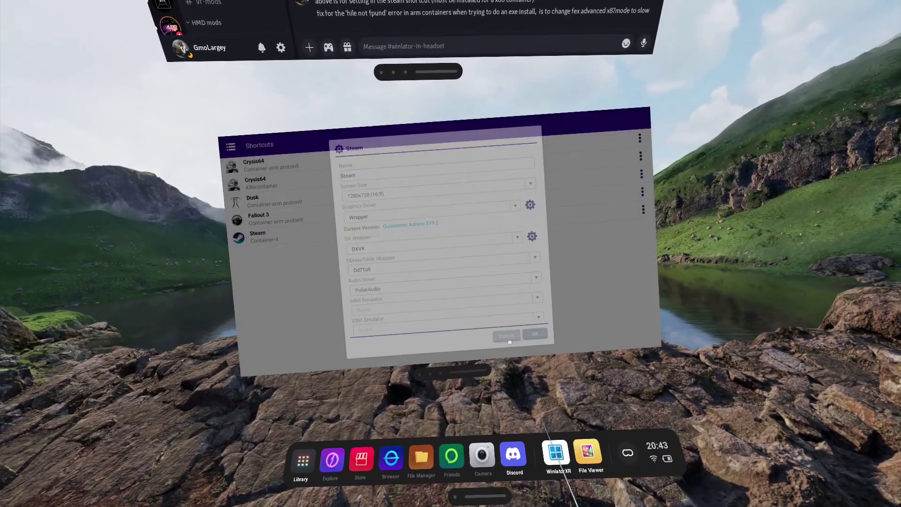